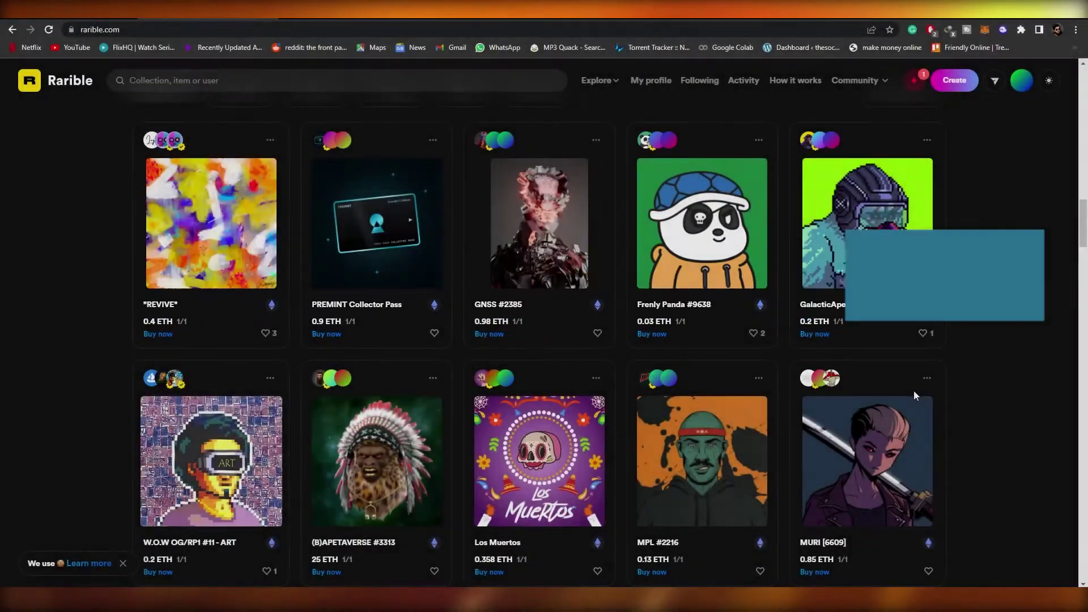
# - Preview helmet animation frame 3 (magenta background) and frame 4 (red background) to compare them
pyautogui.scroll(10, 913, 390)
pyautogui.scroll(12, 916, 389)
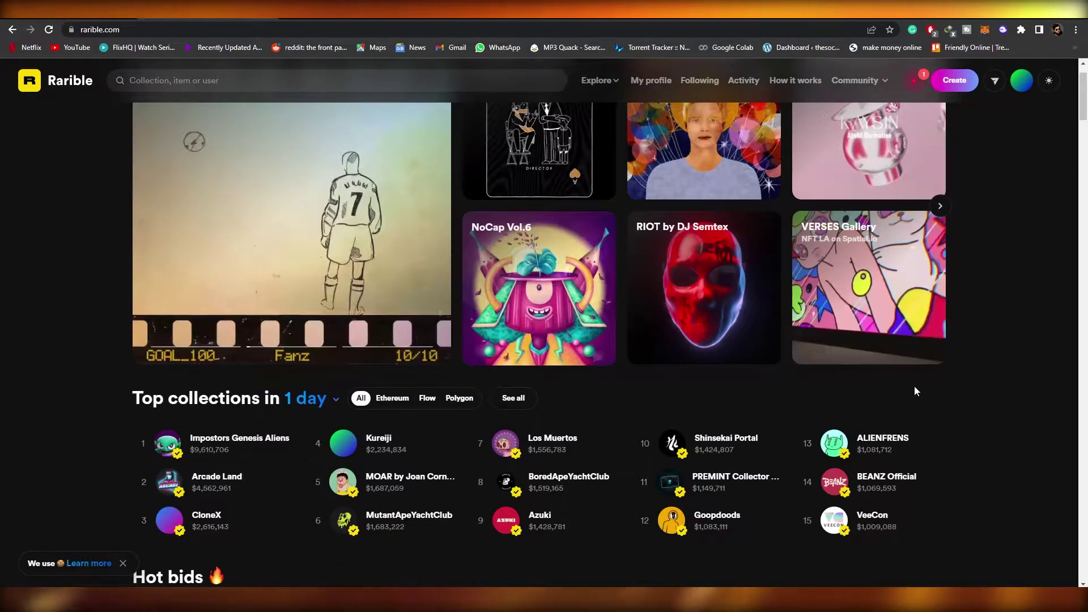
pyautogui.scroll(1, 914, 391)
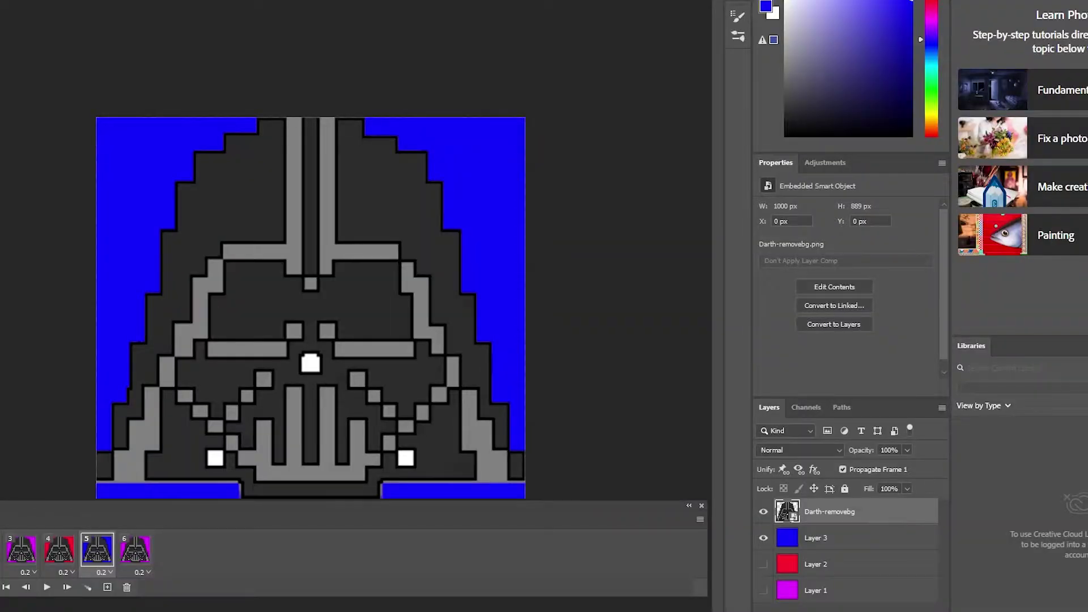
pyautogui.click(21, 548)
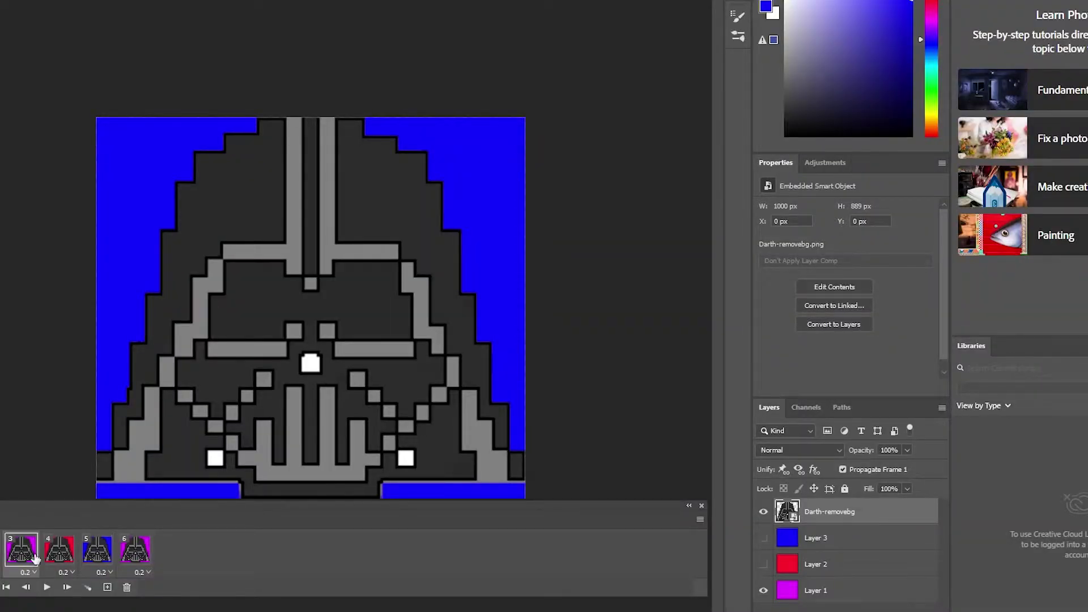
pyautogui.click(59, 548)
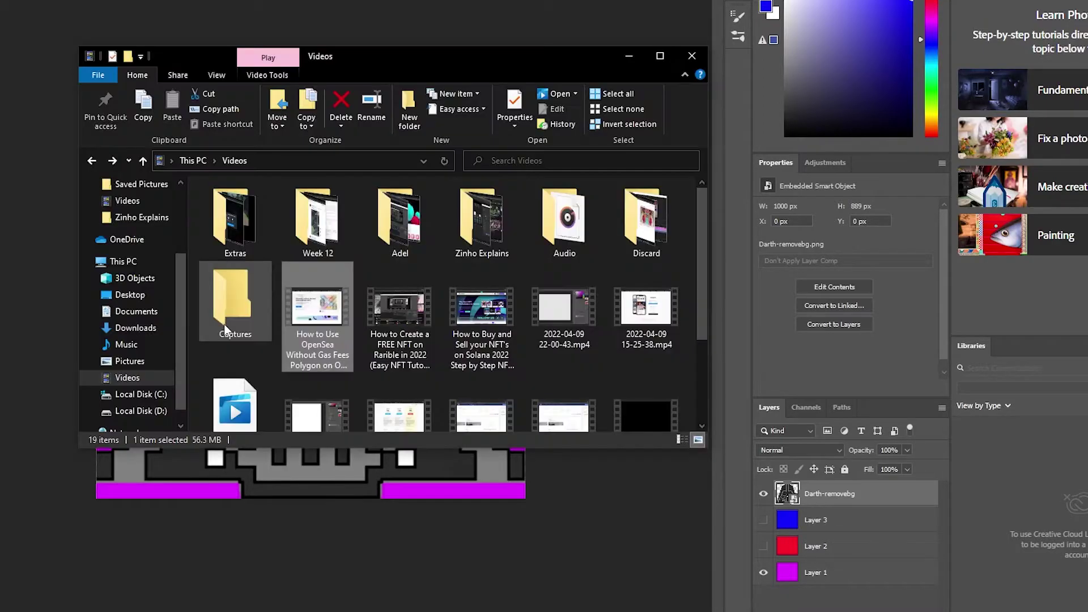
# - In File Explorer, open the D:\Crypto Punks\New folder\Ambition\Images folder
pyautogui.click(223, 324)
pyautogui.doubleClick(247, 232)
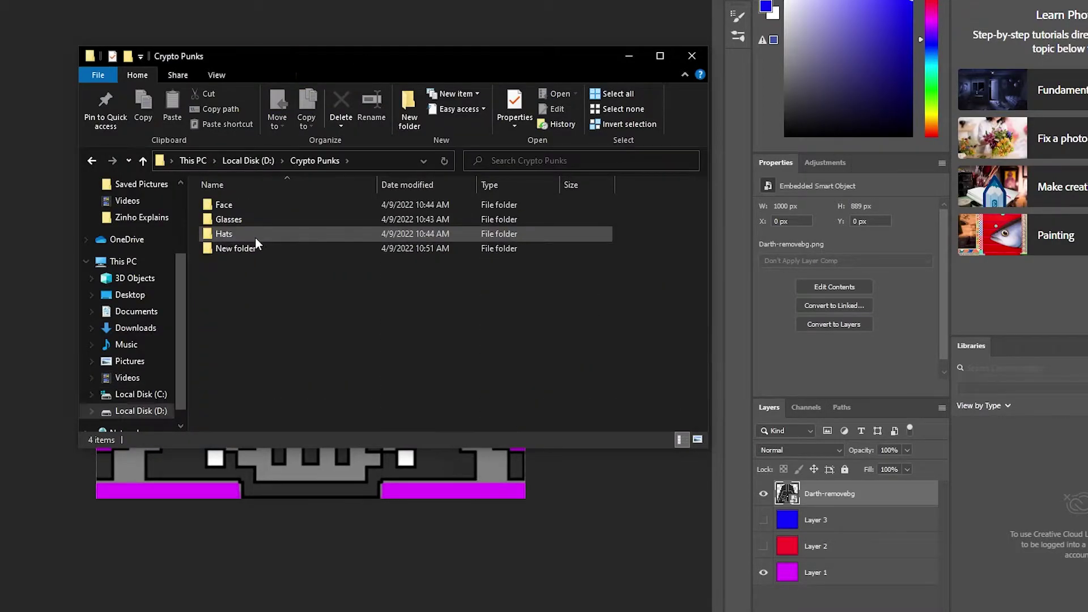
pyautogui.doubleClick(255, 247)
pyautogui.doubleClick(271, 209)
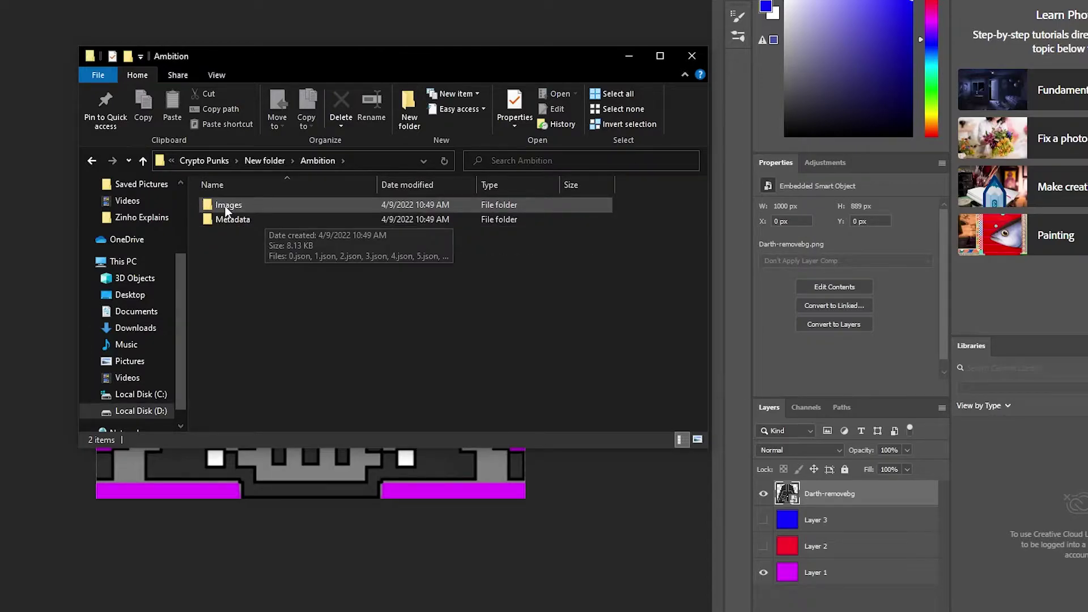
pyautogui.doubleClick(226, 207)
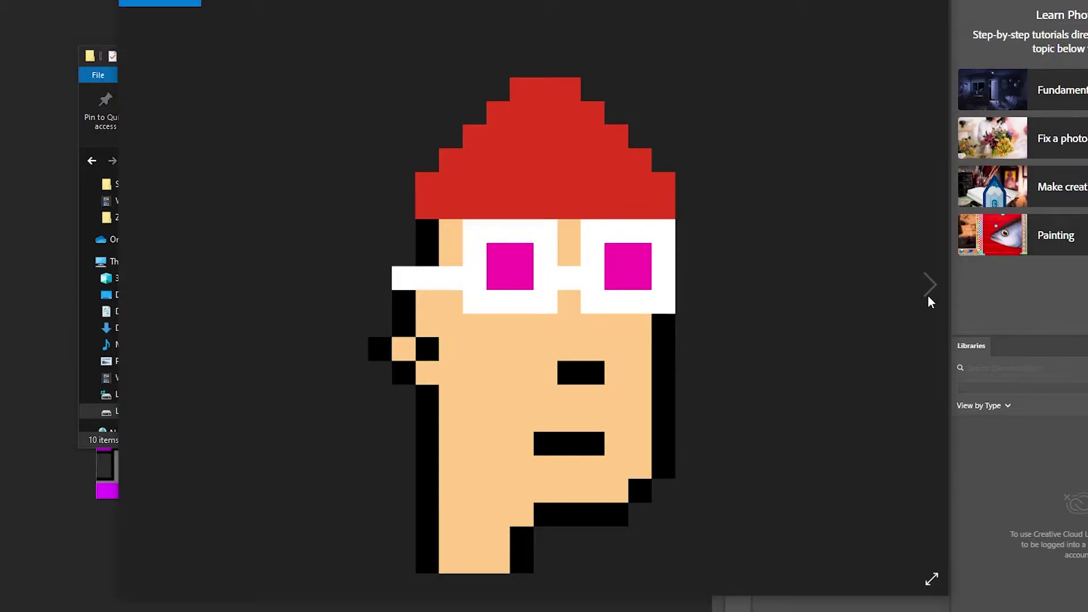
# - Browse back and forth through the punk images, ending on the blue-hat, blue-visor punk
pyautogui.click(930, 287)
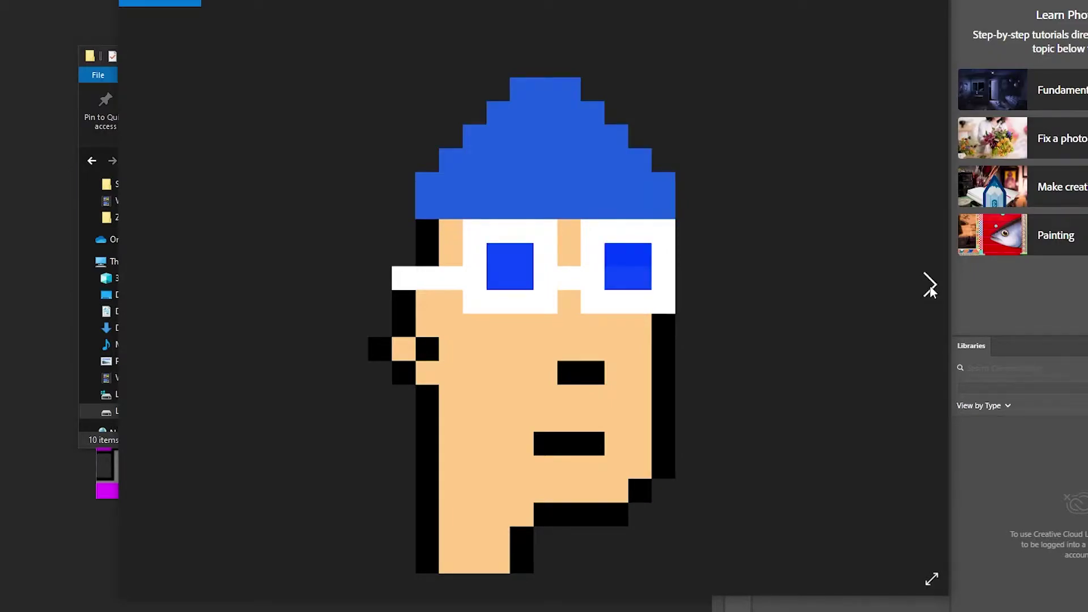
pyautogui.click(930, 287)
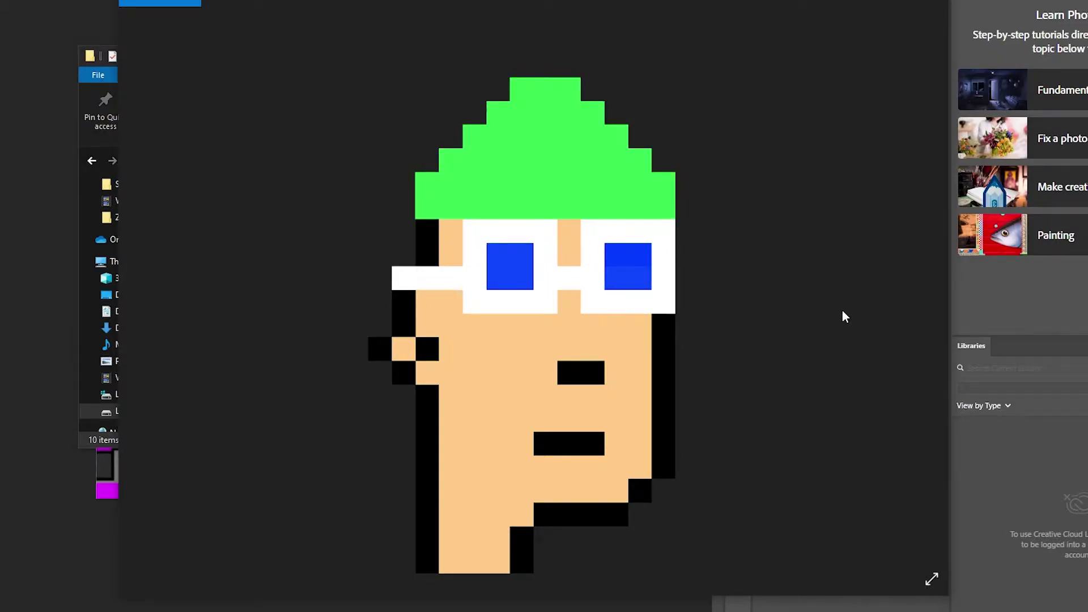
pyautogui.click(136, 286)
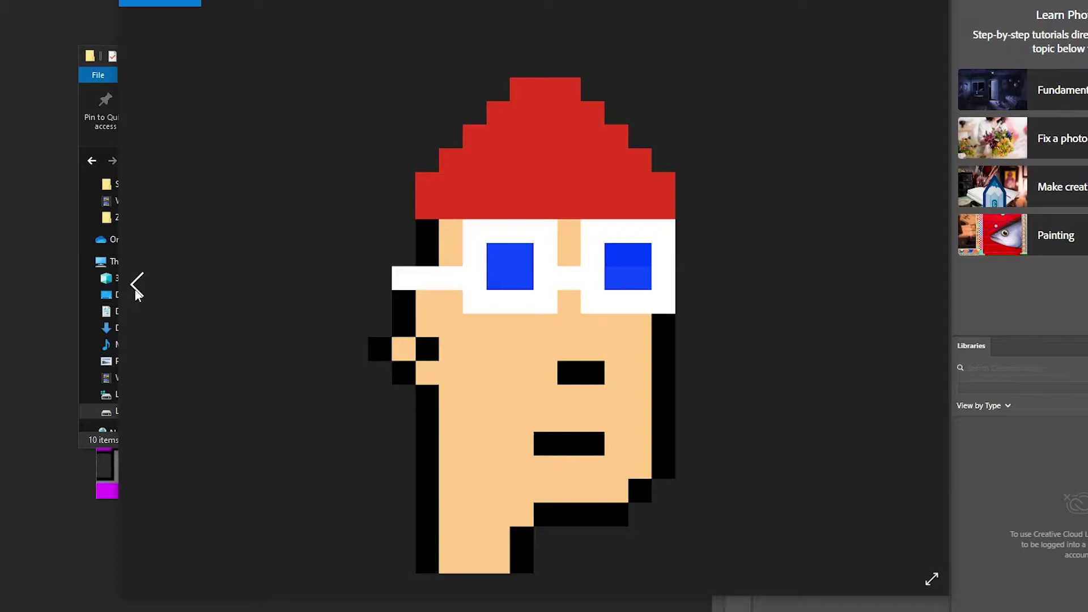
pyautogui.click(932, 288)
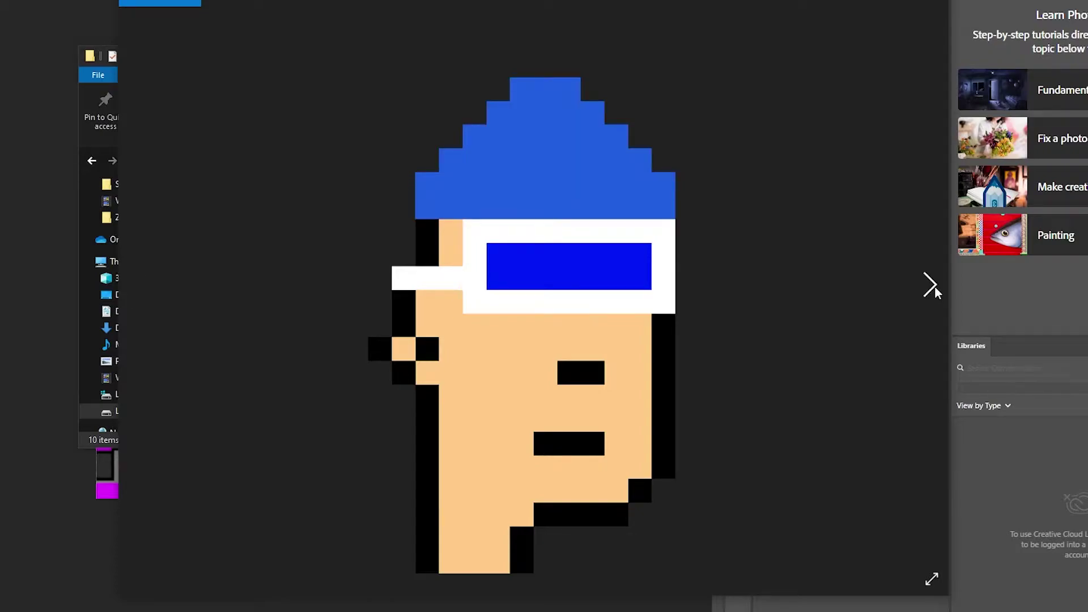
pyautogui.click(930, 290)
pyautogui.click(929, 291)
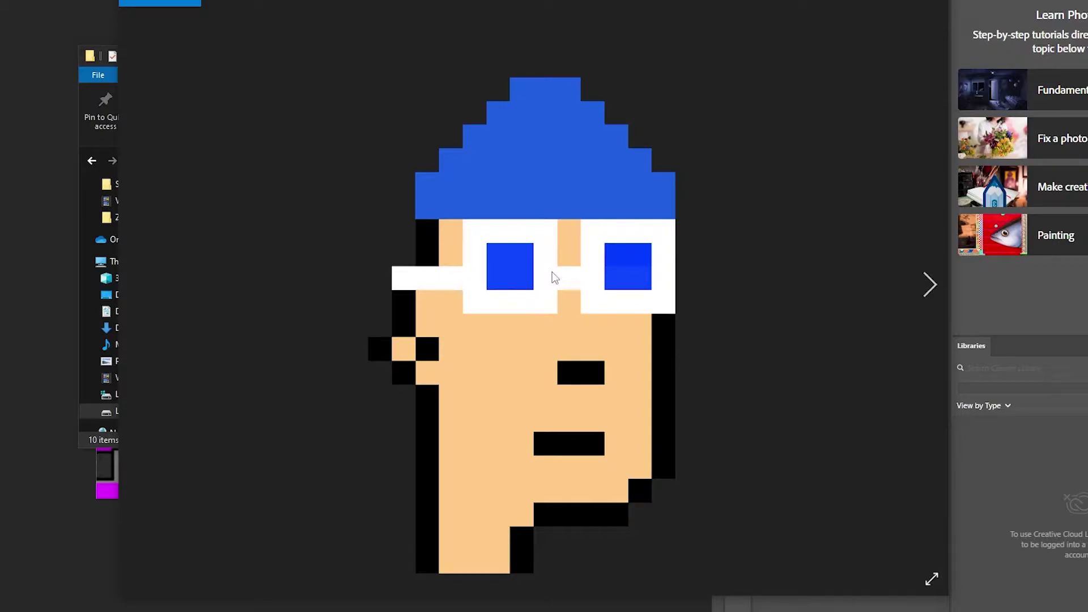
pyautogui.click(142, 287)
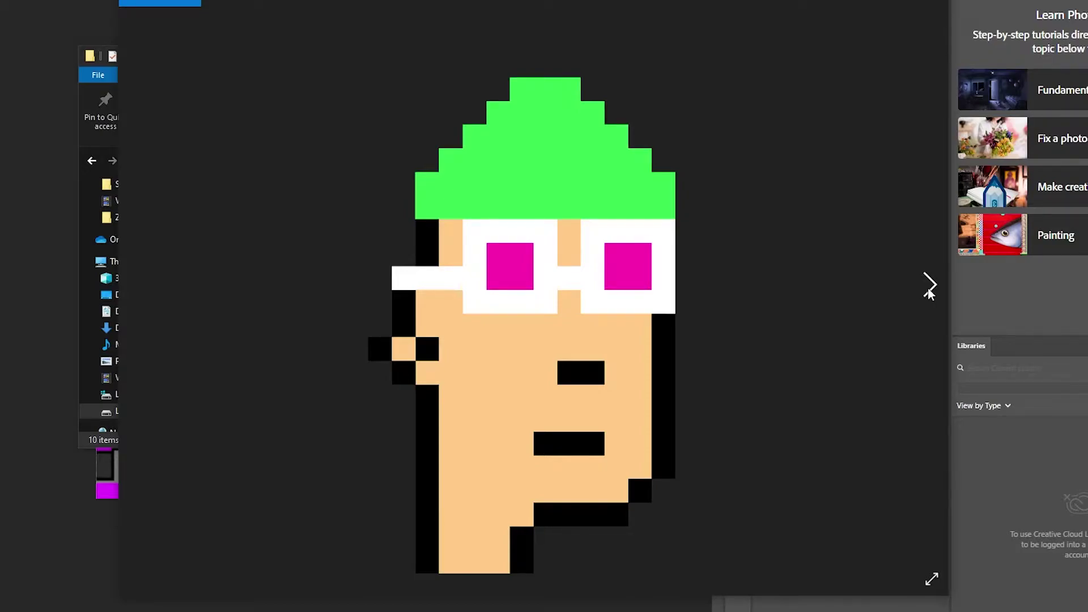
pyautogui.click(928, 286)
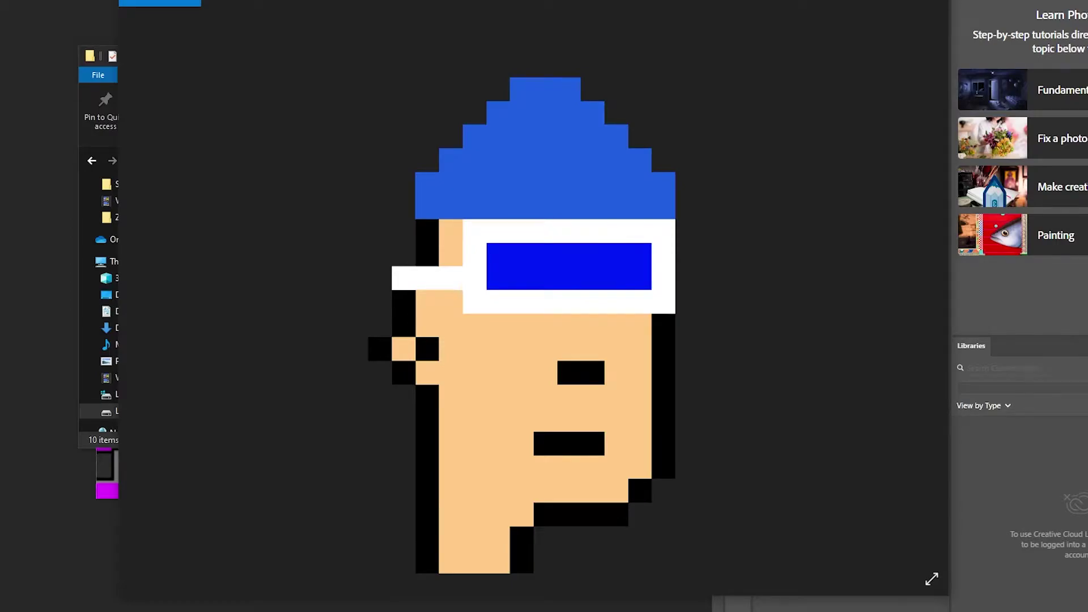
# - Close the image preview and sign out of the connected Flow wallet on Rarible
pyautogui.press('Escape')
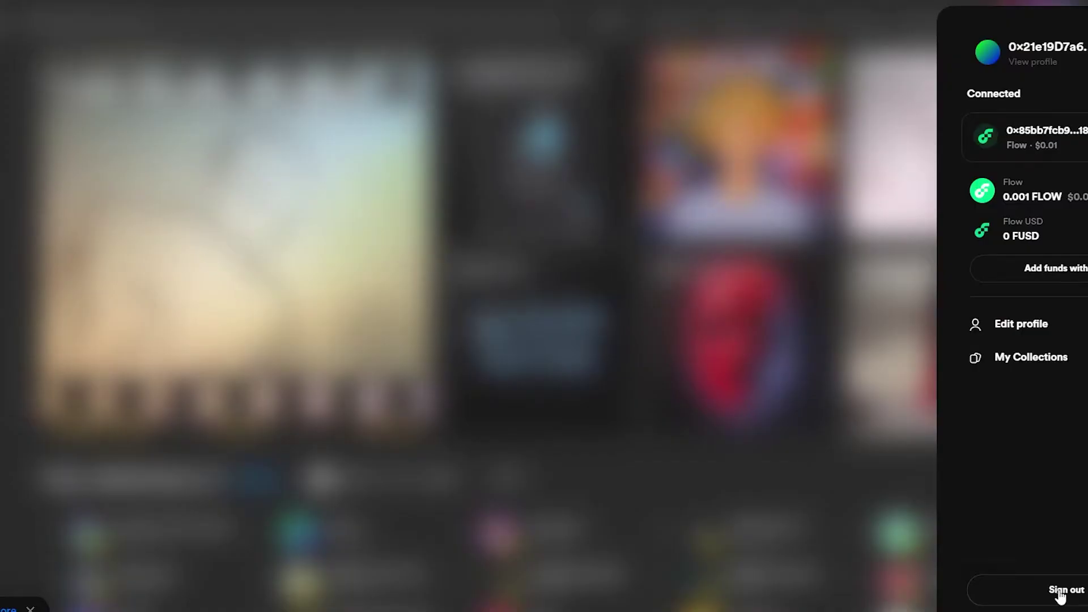
pyautogui.click(1060, 591)
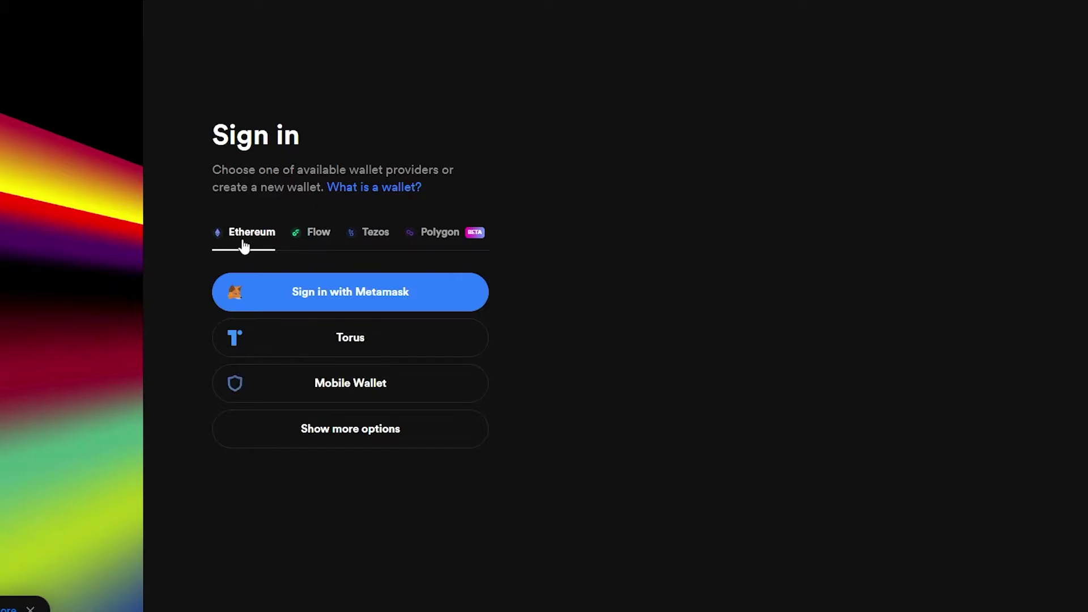
# - Compare the Tezos, Polygon, Ethereum and Flow wallet lists, ending on Flow's Blocto option
pyautogui.click(368, 244)
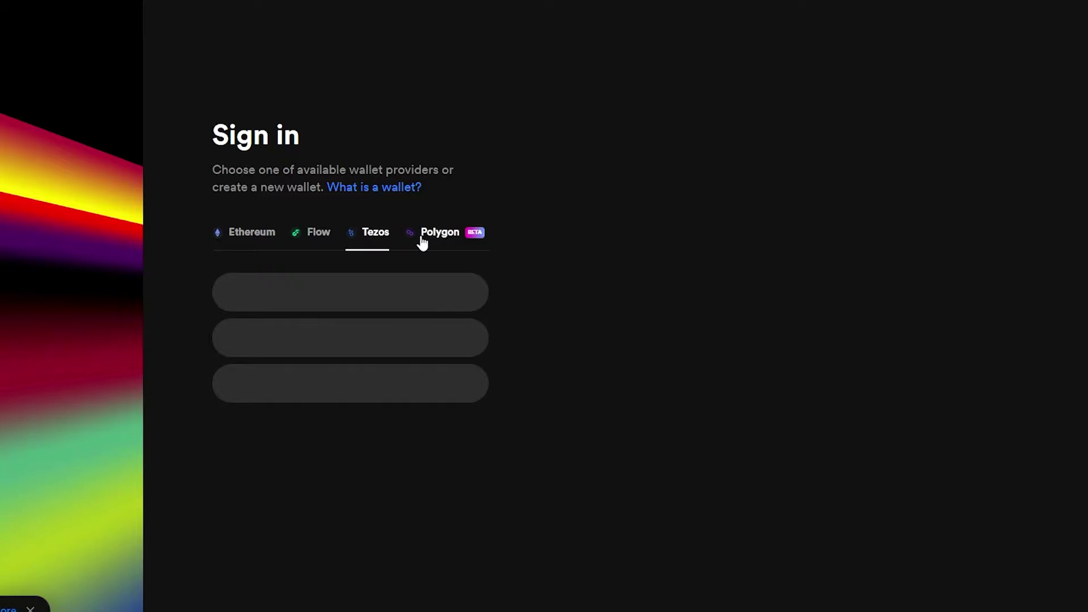
pyautogui.click(422, 238)
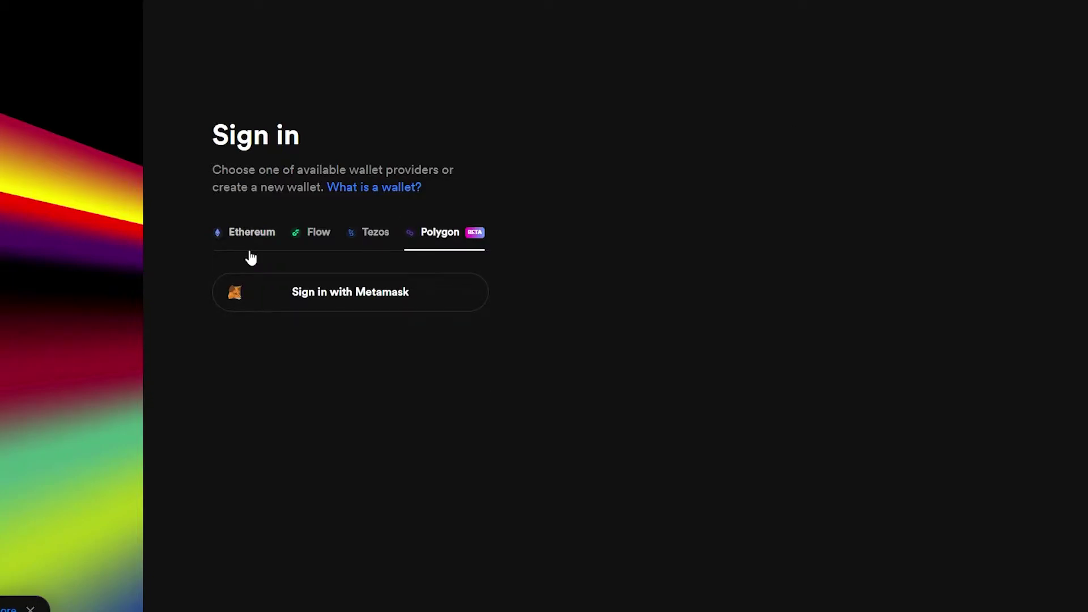
pyautogui.click(244, 233)
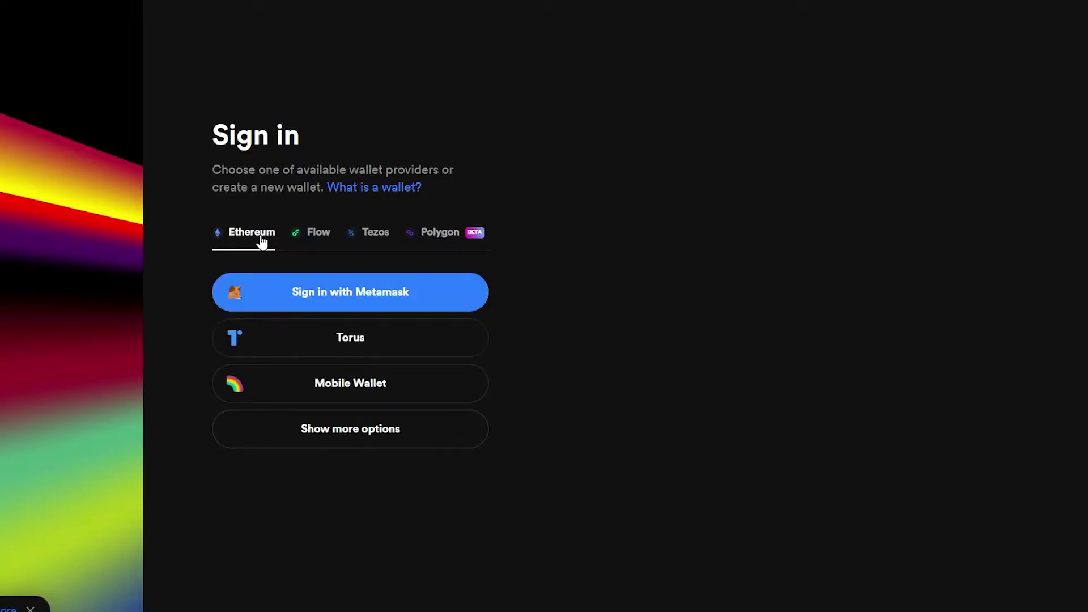
pyautogui.click(358, 436)
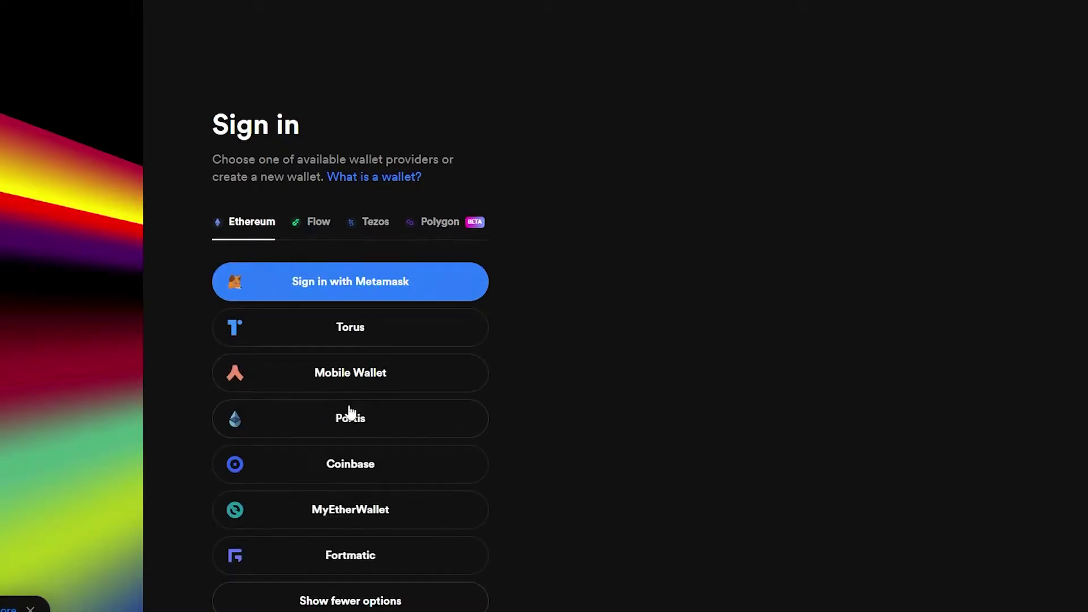
pyautogui.click(301, 232)
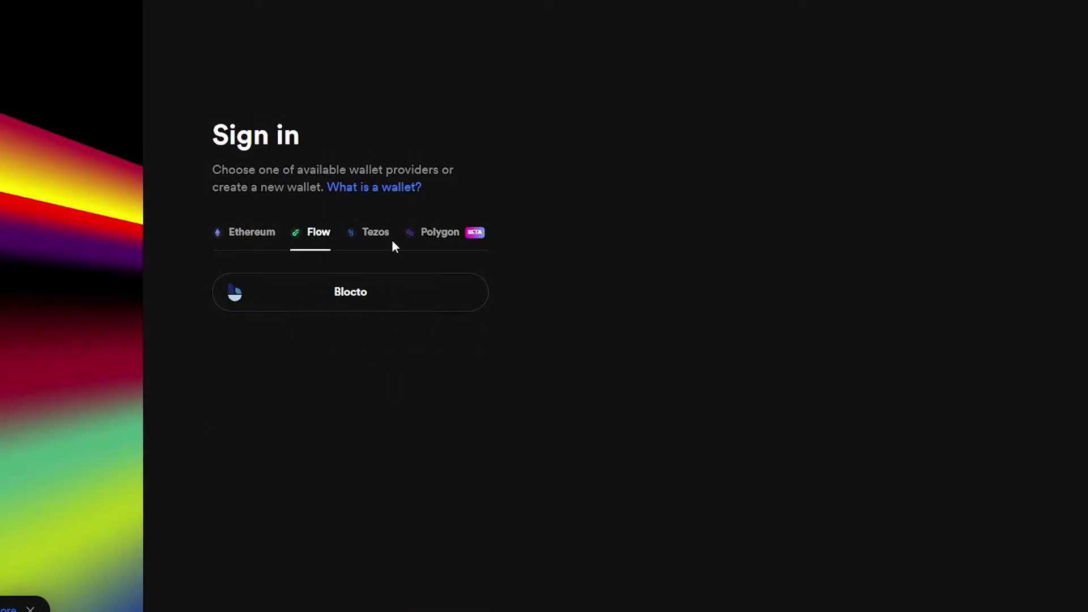
pyautogui.click(372, 238)
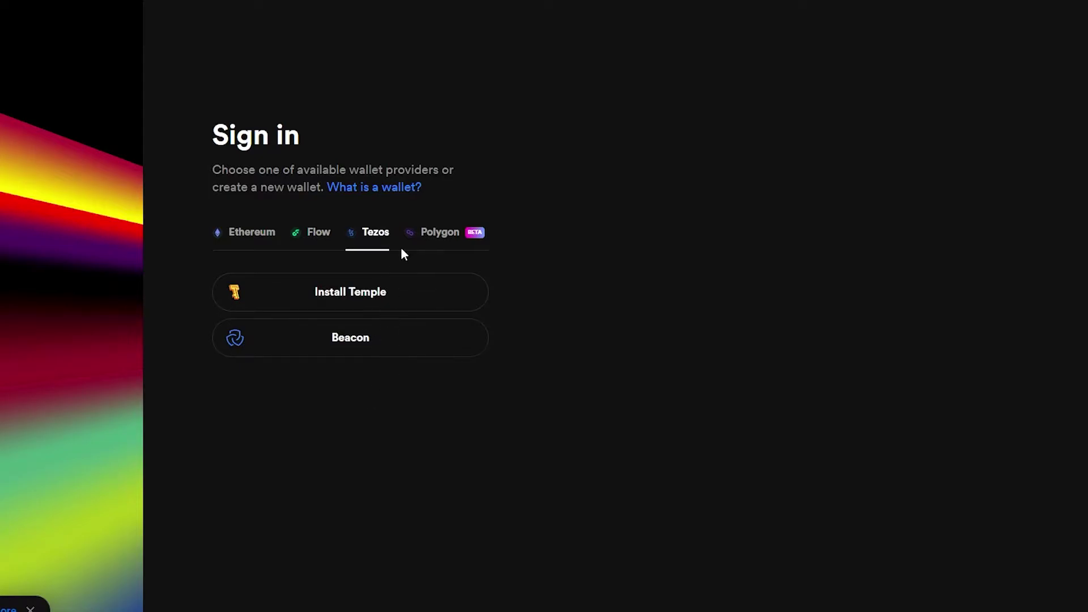
pyautogui.click(439, 238)
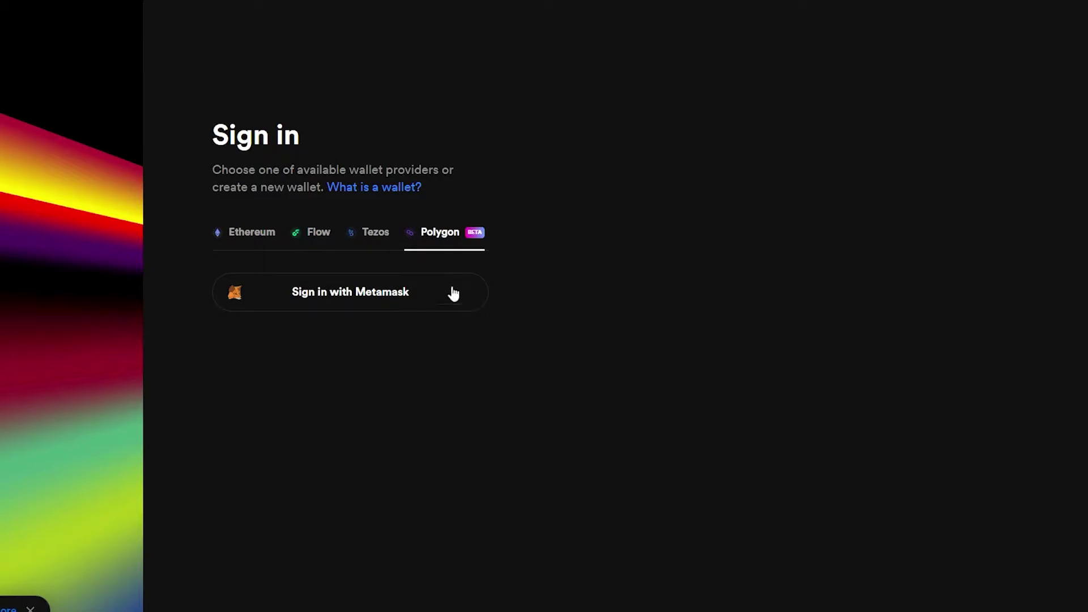
pyautogui.click(318, 244)
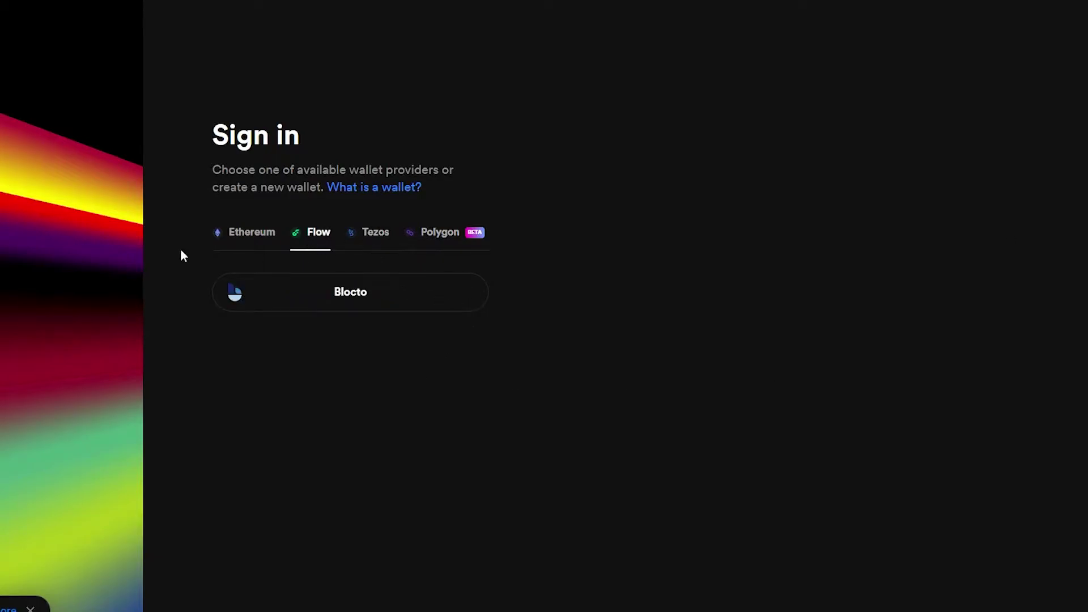
pyautogui.click(436, 246)
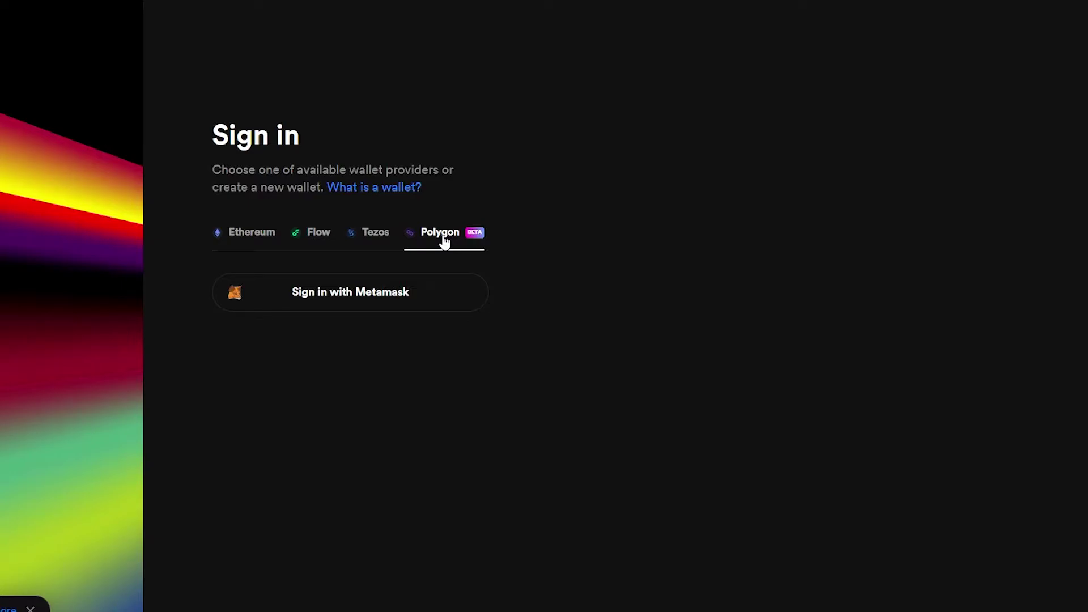
pyautogui.click(251, 238)
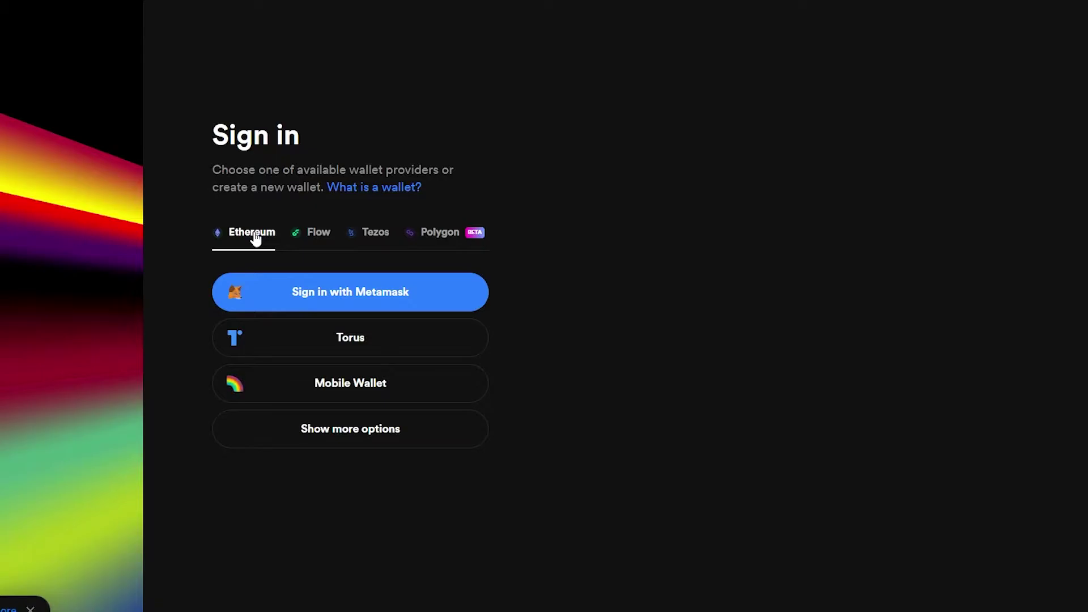
pyautogui.click(445, 242)
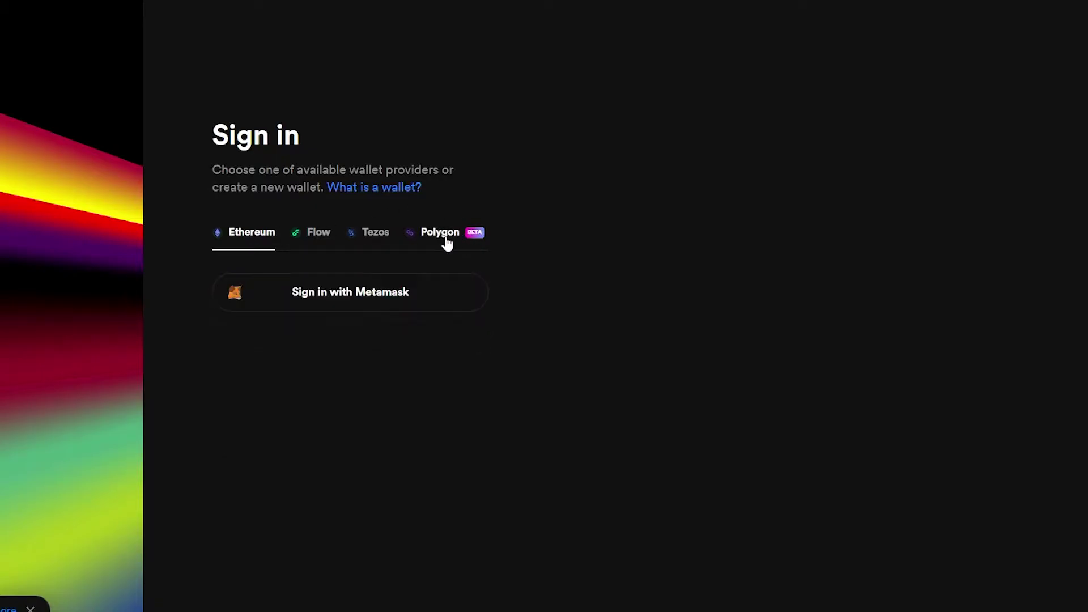
pyautogui.click(324, 240)
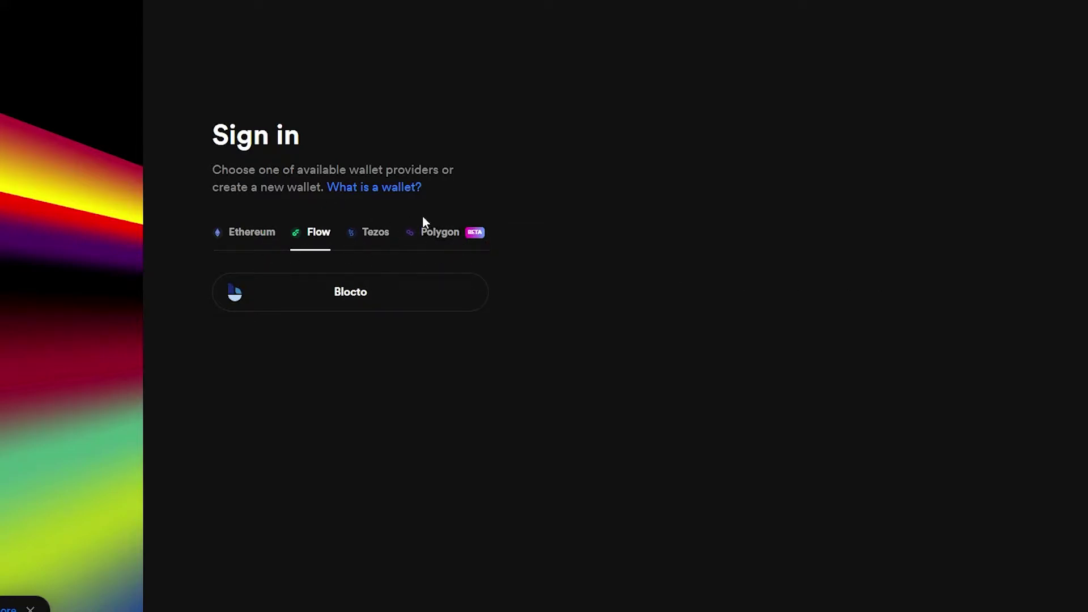
pyautogui.click(433, 233)
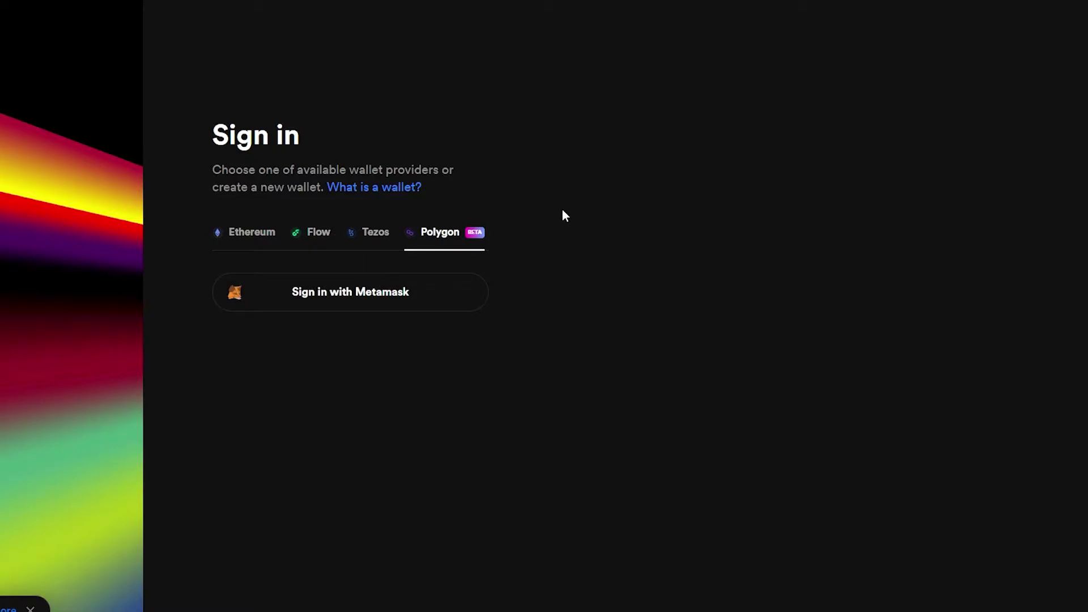
pyautogui.click(375, 233)
pyautogui.click(317, 233)
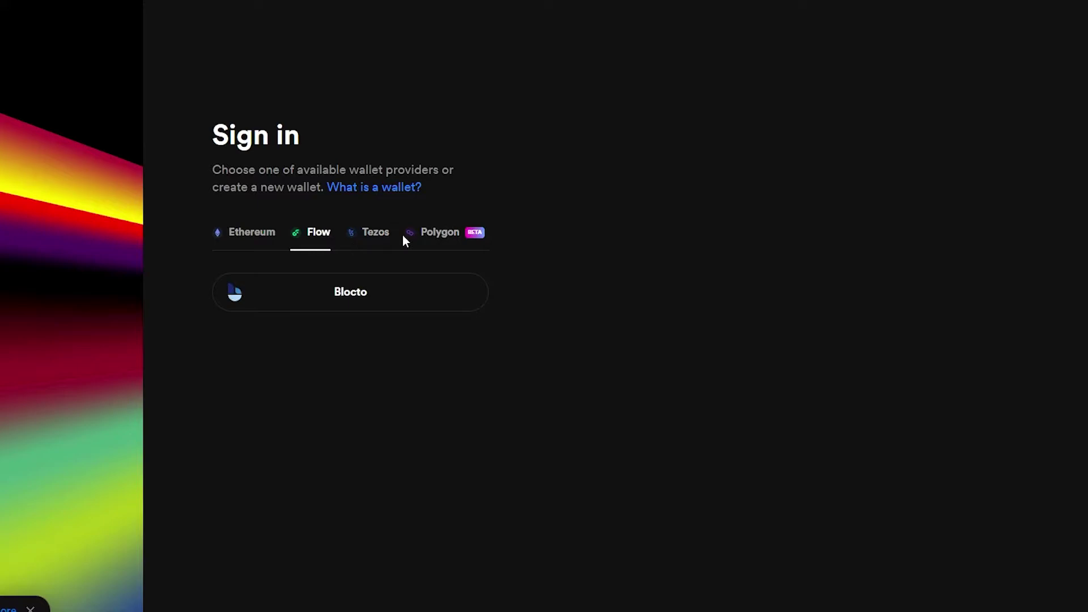
pyautogui.click(442, 245)
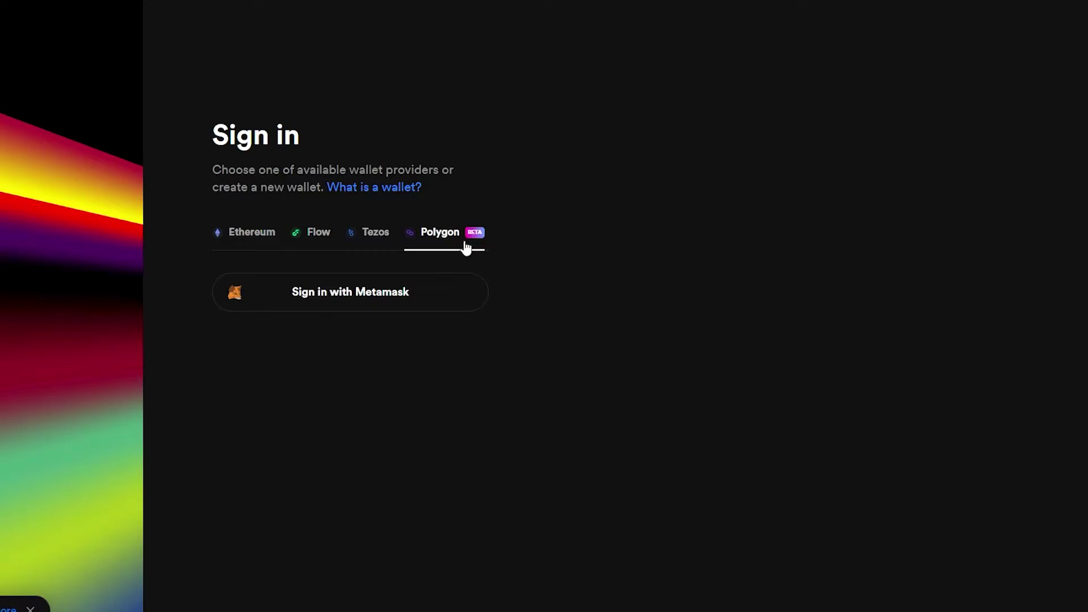
pyautogui.click(328, 243)
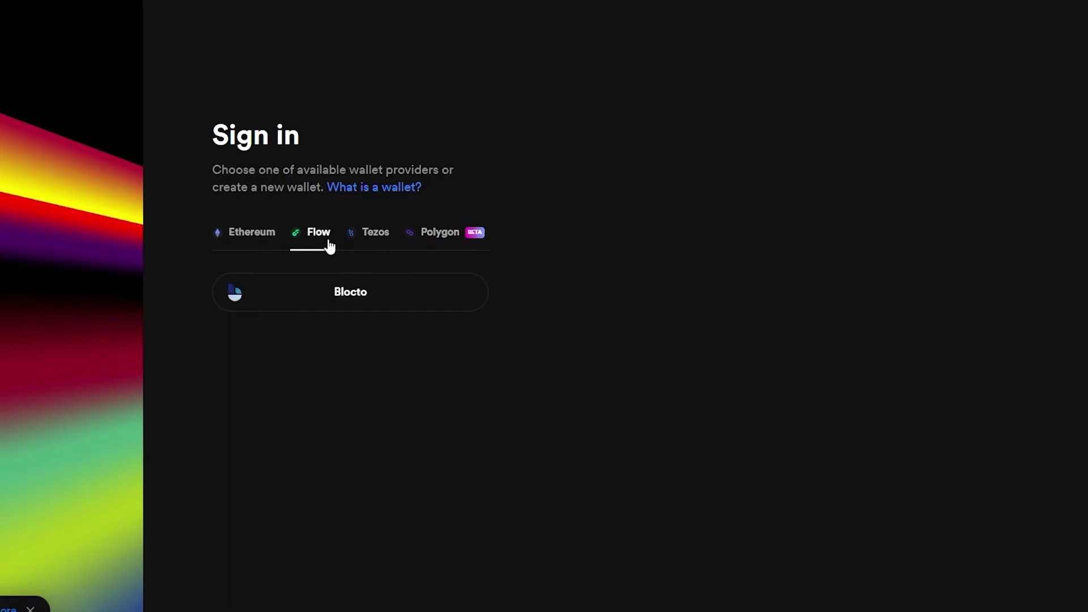
# - Sign in with the Blocto wallet, confirm the account, and begin creating a new item
pyautogui.click(350, 306)
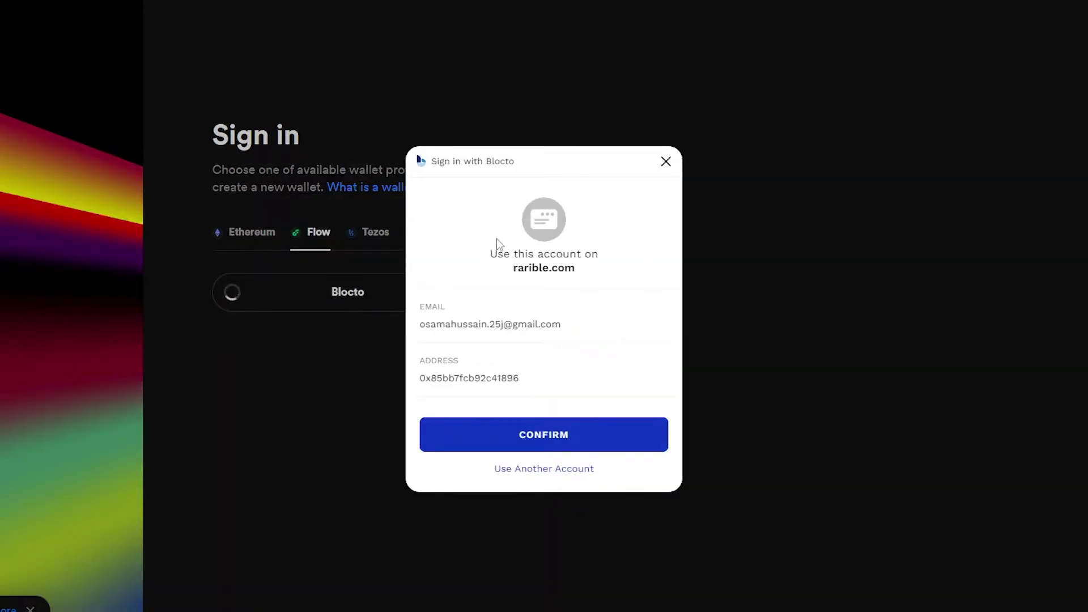
pyautogui.click(539, 450)
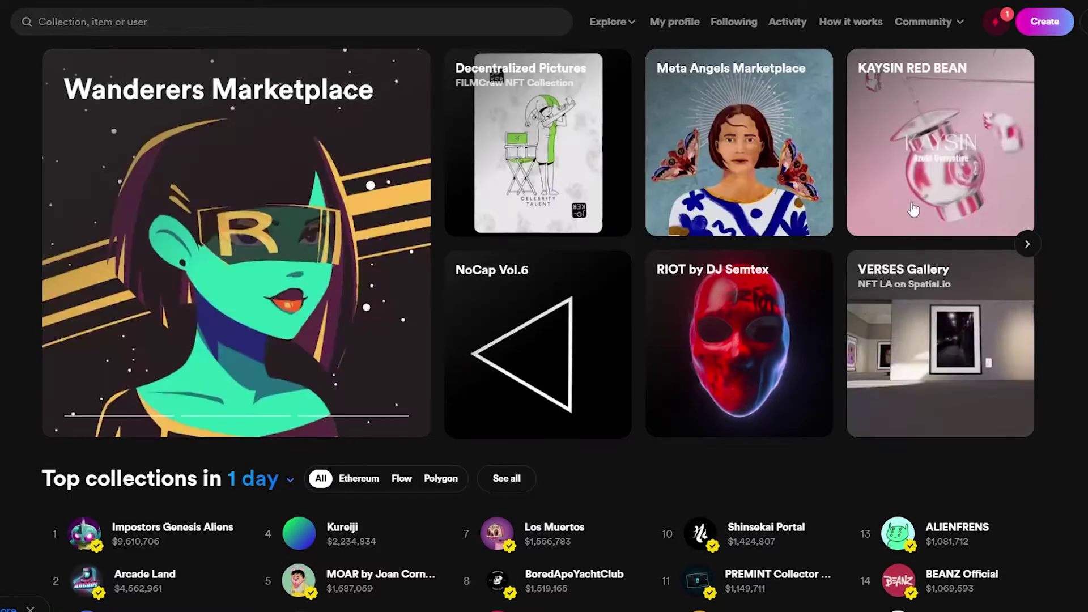
pyautogui.scroll(-2, 1085, 60)
pyautogui.scroll(2, 1085, 59)
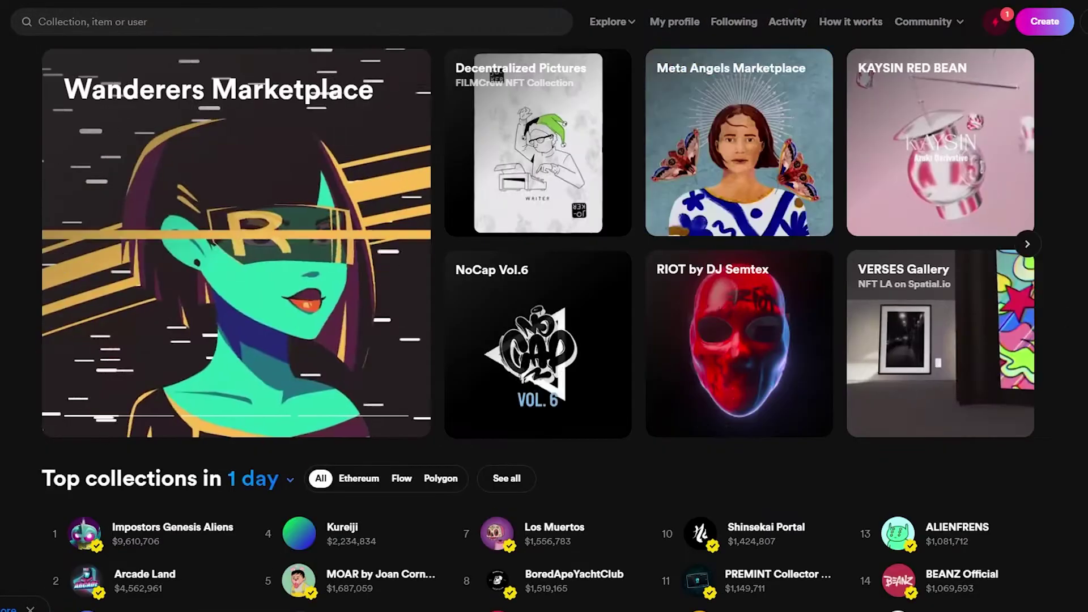
pyautogui.scroll(-9, 1085, 59)
pyautogui.scroll(1, 1085, 59)
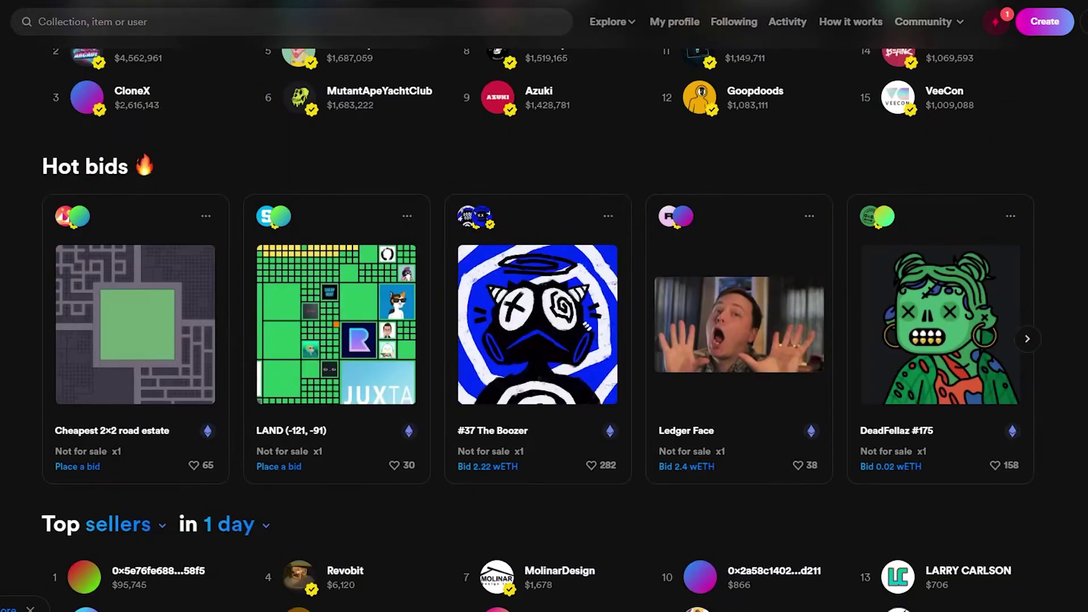
pyautogui.scroll(8, 1085, 60)
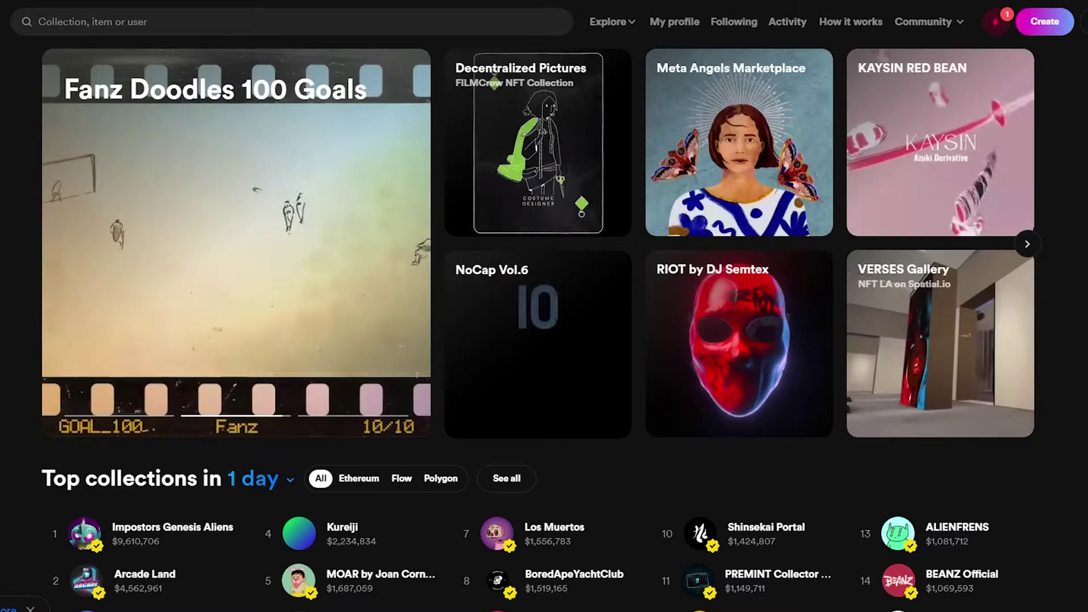
pyautogui.hotkey('alt', 'Tab')
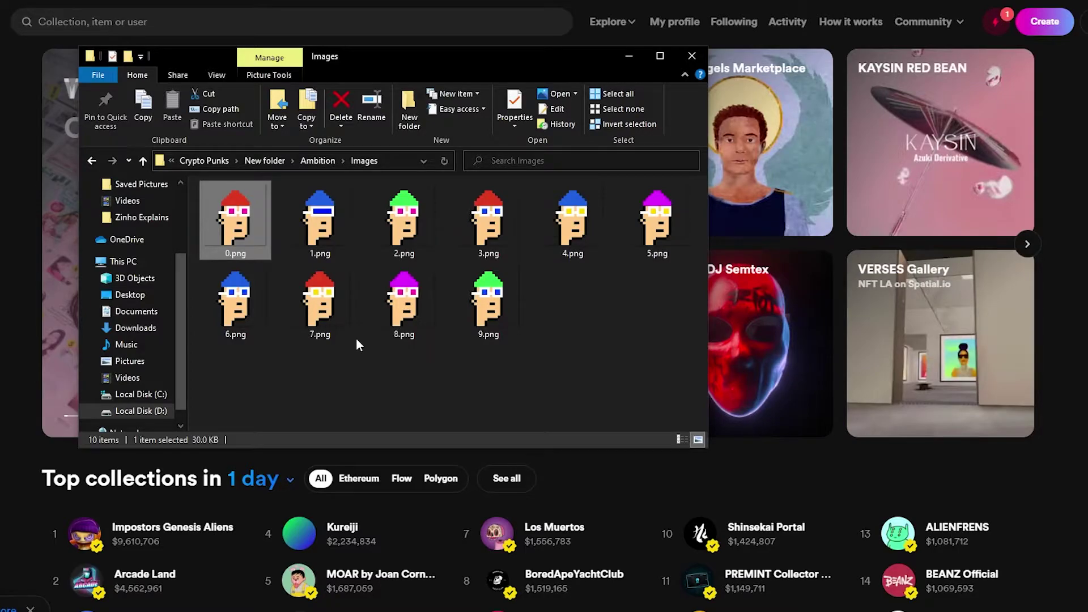
pyautogui.click(1044, 21)
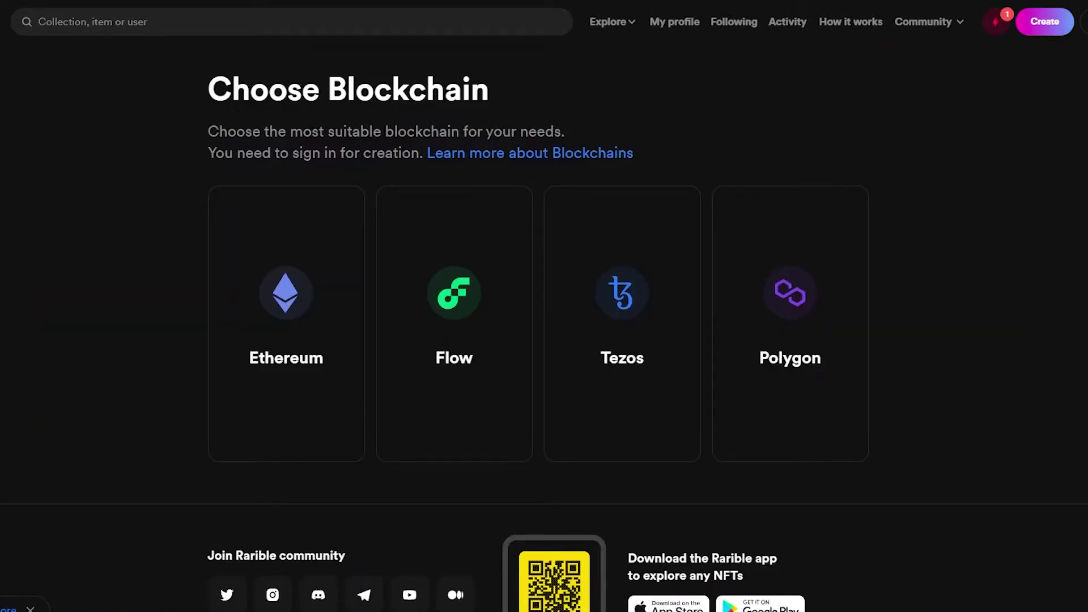
pyautogui.moveTo(209, 89); pyautogui.dragTo(503, 83)
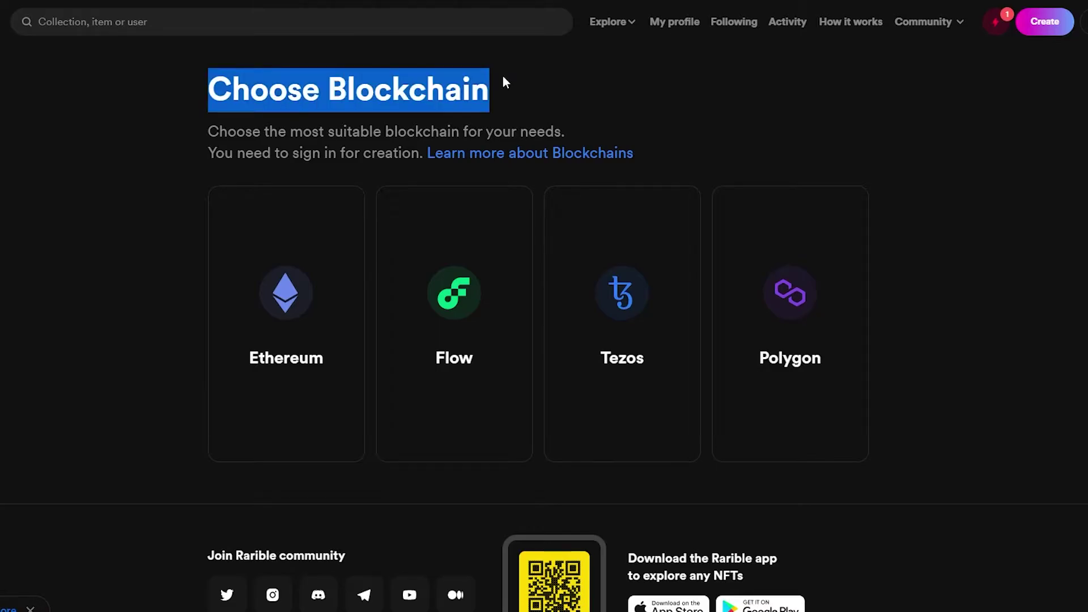
pyautogui.click(218, 89)
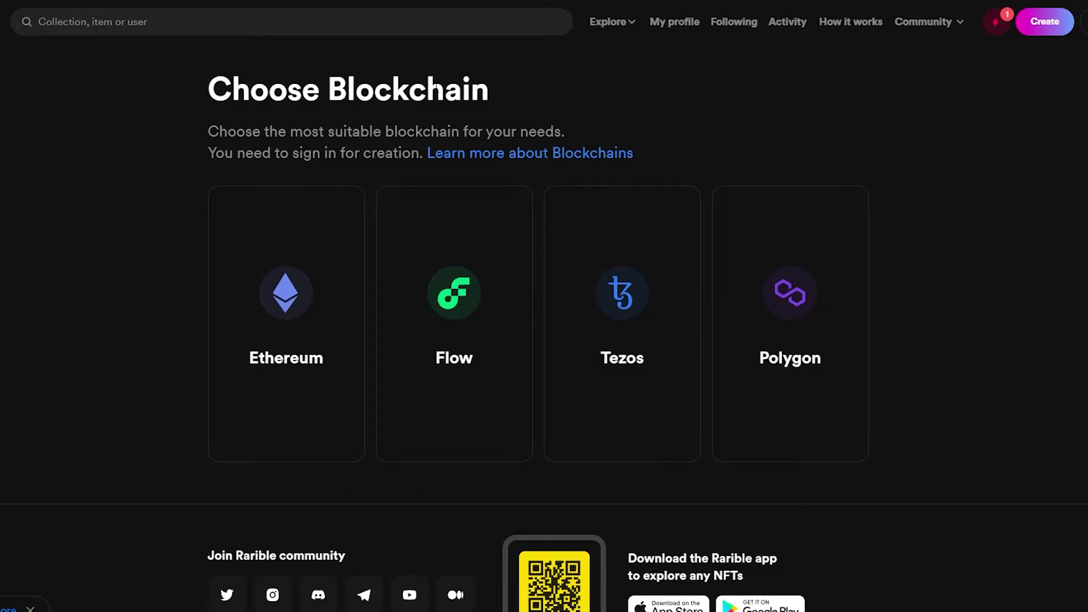
pyautogui.moveTo(188, 92); pyautogui.dragTo(536, 108)
pyautogui.click(536, 106)
# - Choose Flow and start a blank single-item form, discarding the saved progress
pyautogui.click(477, 336)
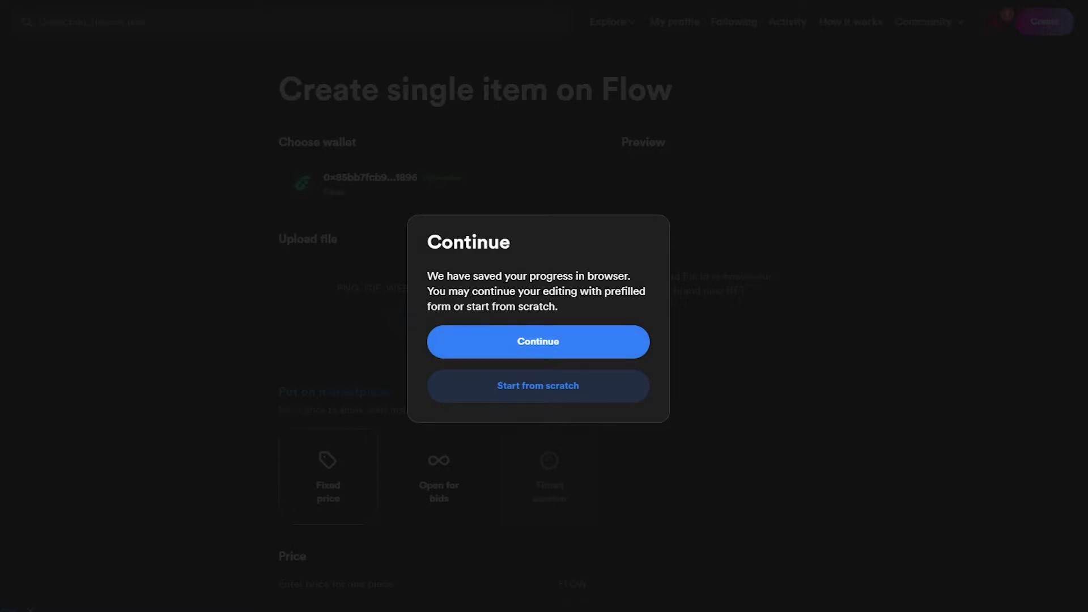
pyautogui.click(549, 393)
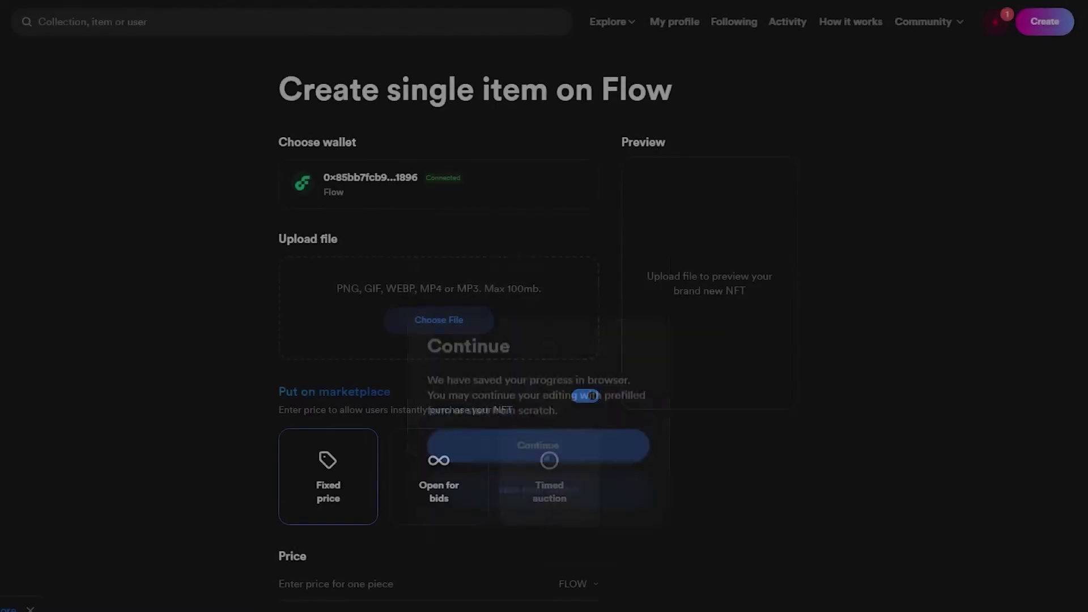
pyautogui.scroll(-8, 742, 486)
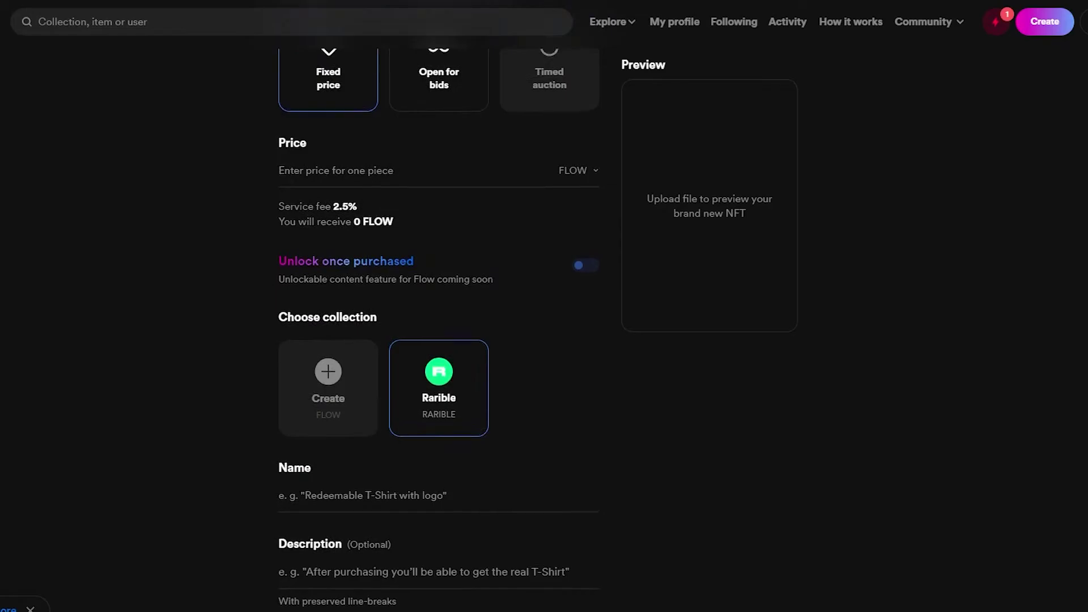
pyautogui.scroll(7, 742, 486)
pyautogui.scroll(2, 376, 413)
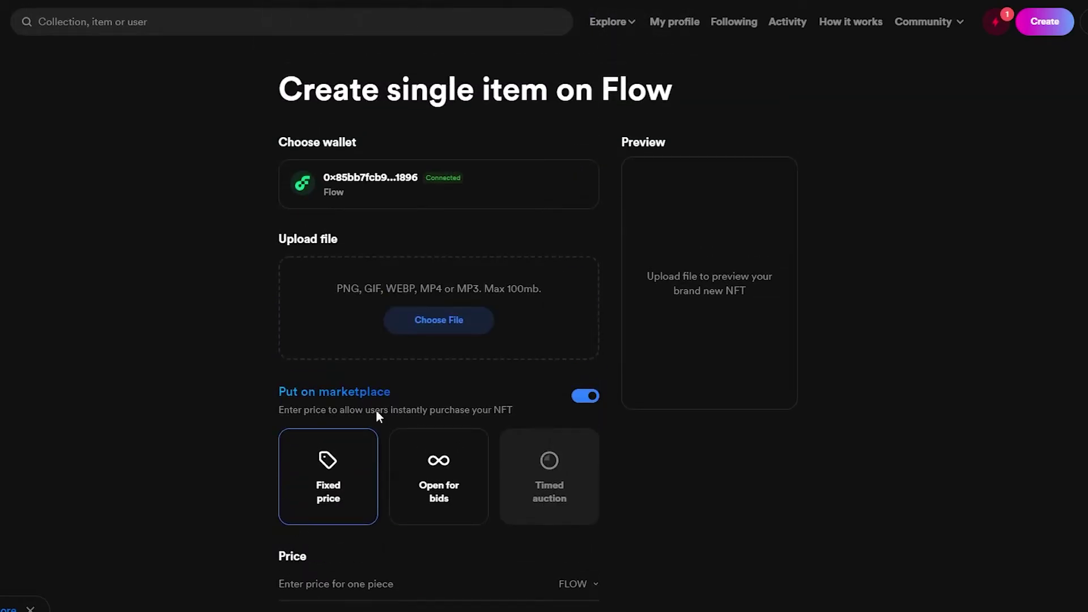
pyautogui.scroll(-2, 346, 282)
pyautogui.scroll(2, 347, 283)
# - Highlight the wallet text and the accepted file type and size line on the form
pyautogui.moveTo(279, 142); pyautogui.dragTo(415, 164)
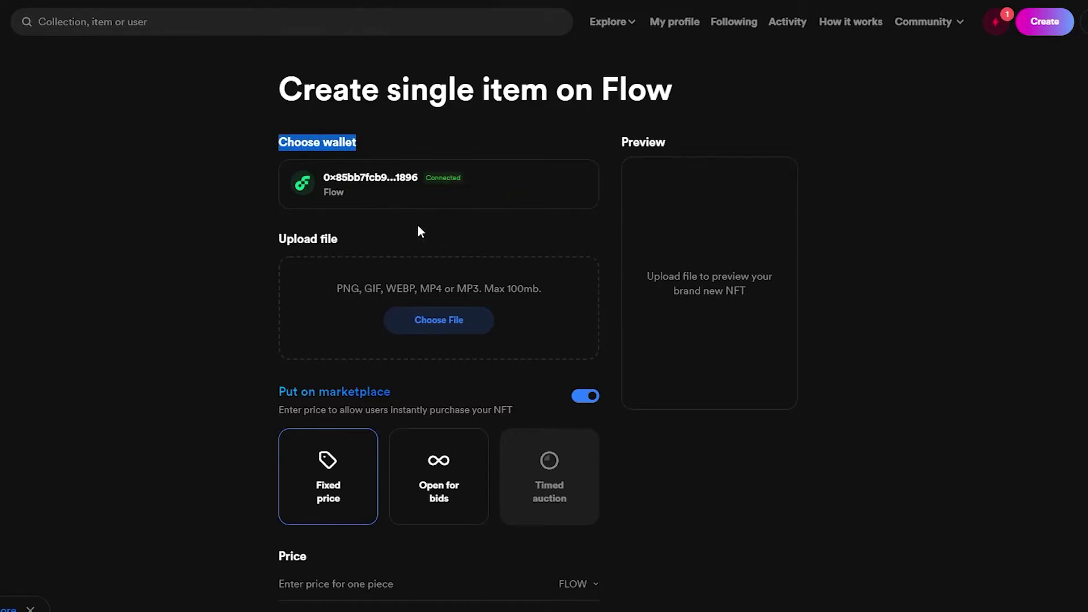
pyautogui.click(314, 201)
pyautogui.scroll(-1, 331, 277)
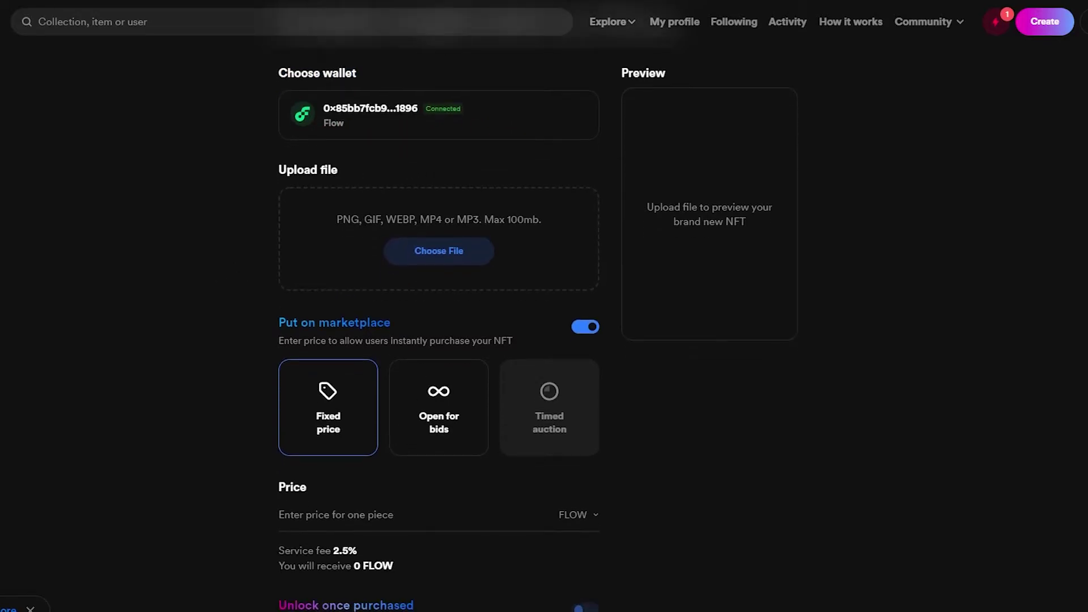
pyautogui.moveTo(337, 220); pyautogui.dragTo(545, 220)
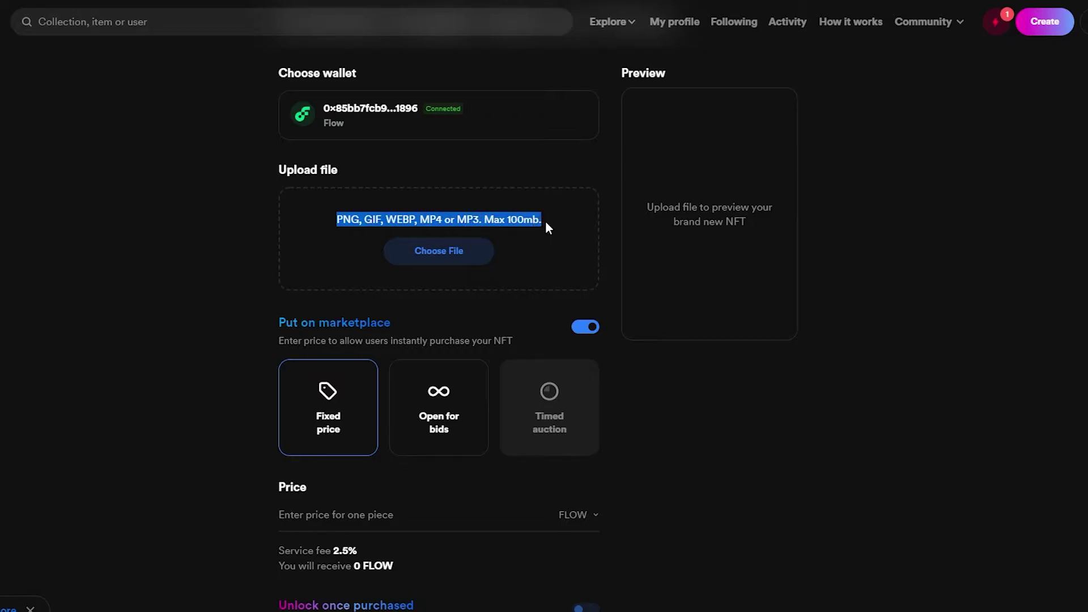
pyautogui.click(907, 235)
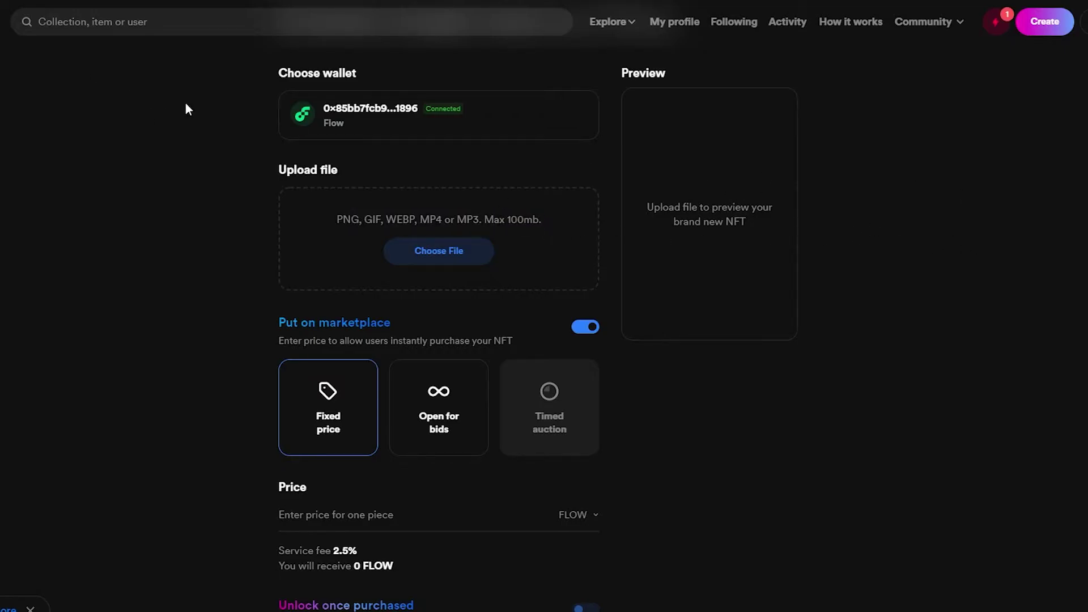
# - Upload 6.png from New folder > Ambition > Images as the item's image
pyautogui.click(403, 261)
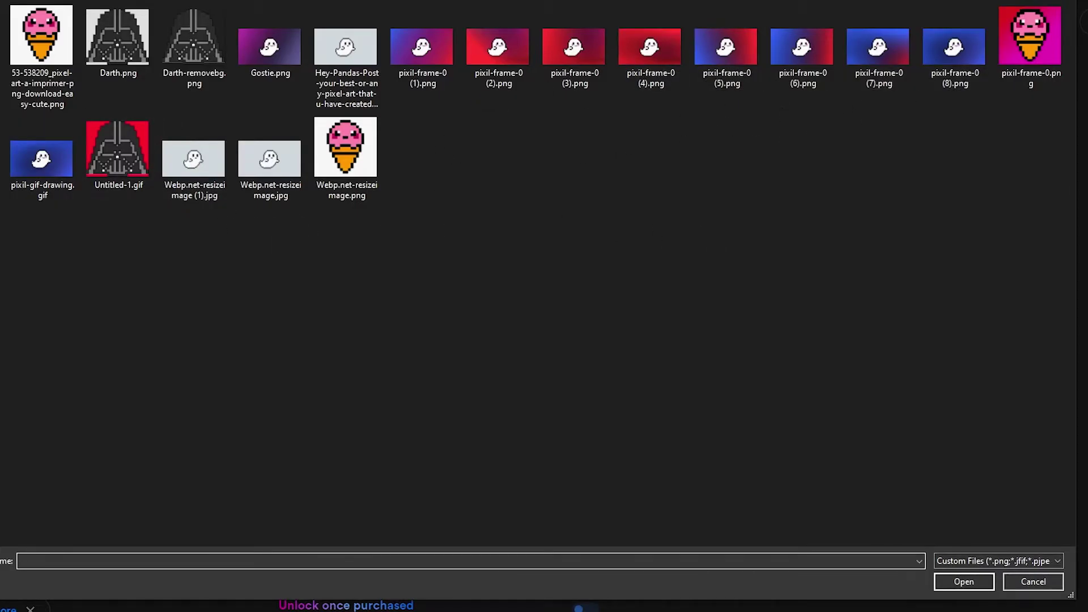
pyautogui.hotkey('alt', 'Up')
pyautogui.doubleClick(114, 56)
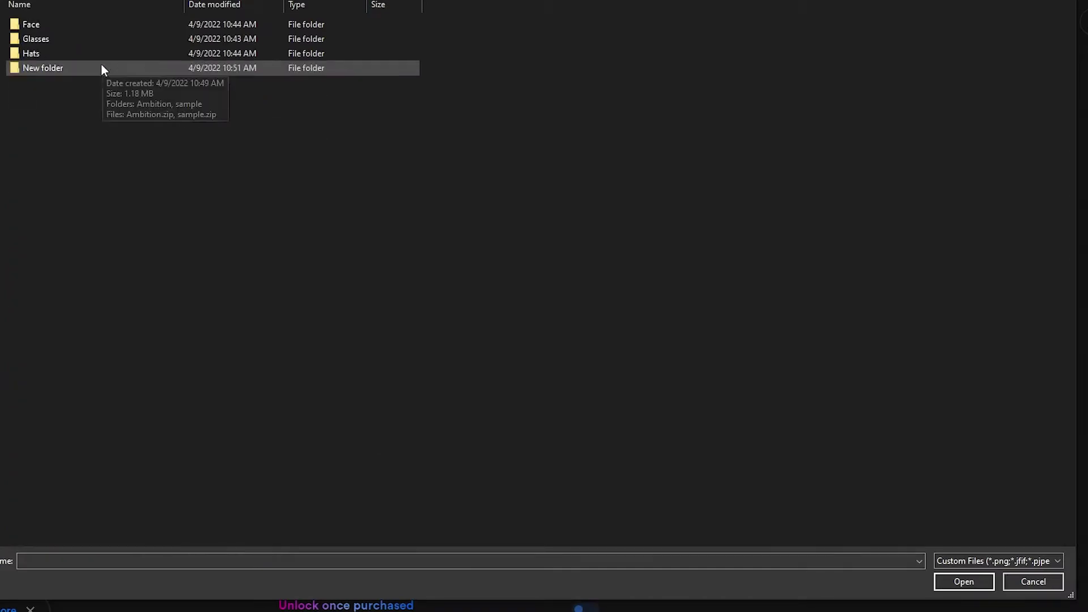
pyautogui.doubleClick(105, 60)
pyautogui.doubleClick(117, 25)
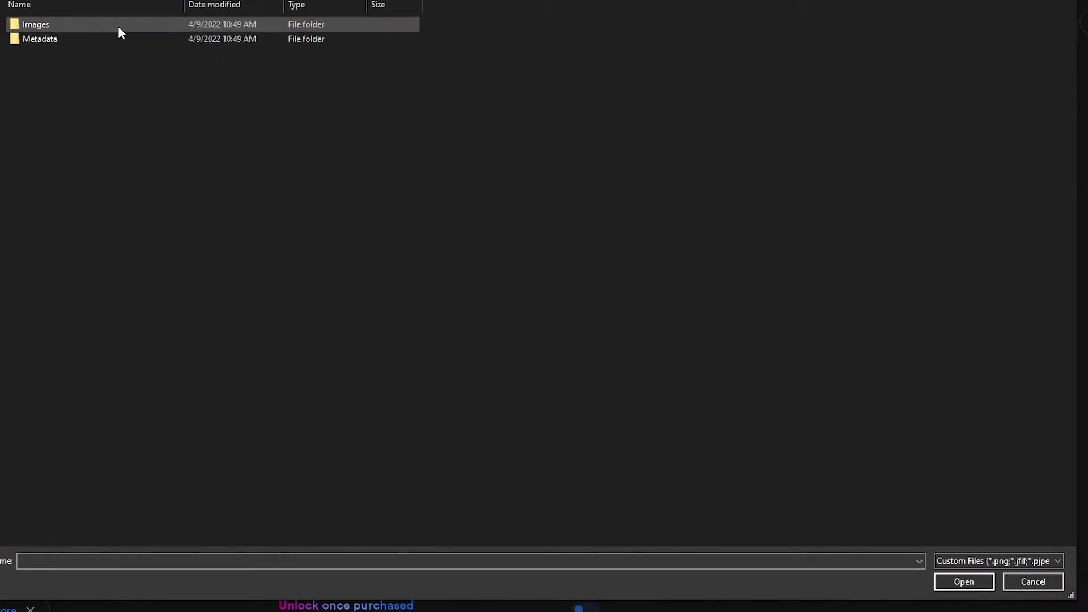
pyautogui.doubleClick(118, 25)
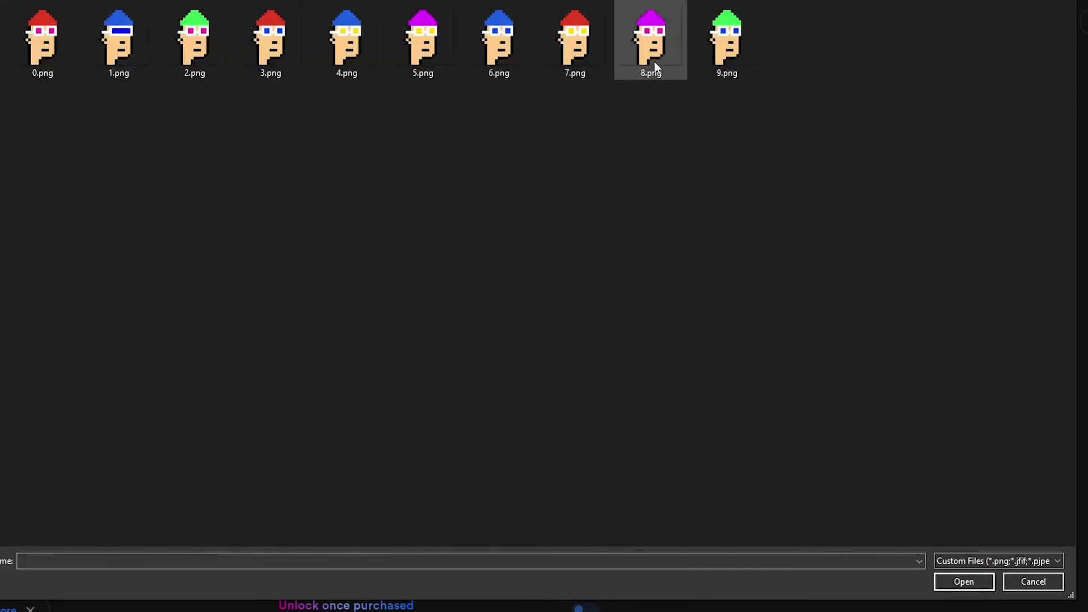
pyautogui.doubleClick(493, 53)
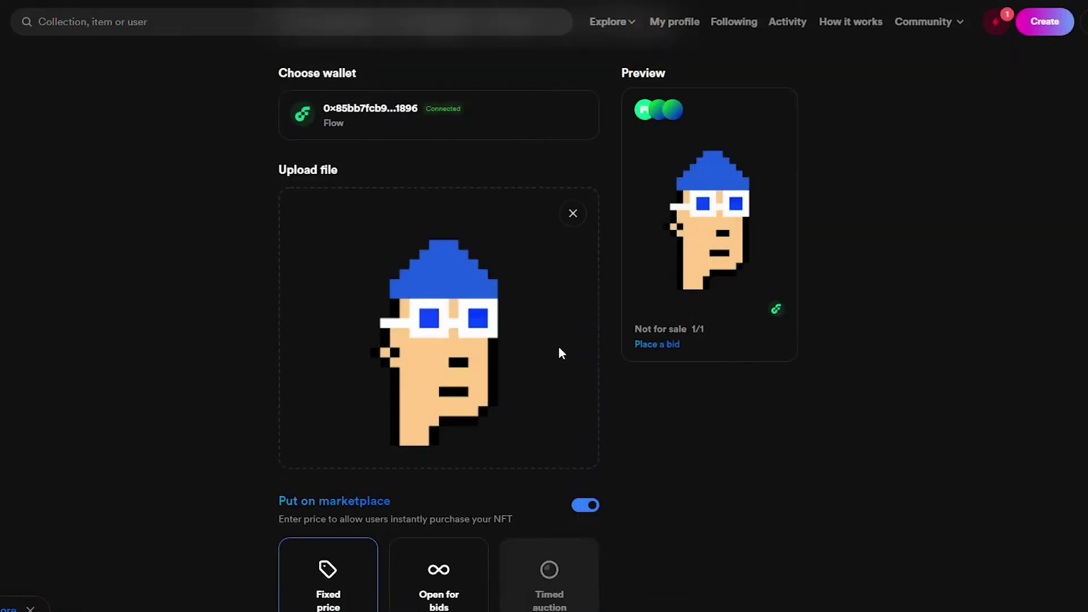
pyautogui.scroll(-1, 684, 363)
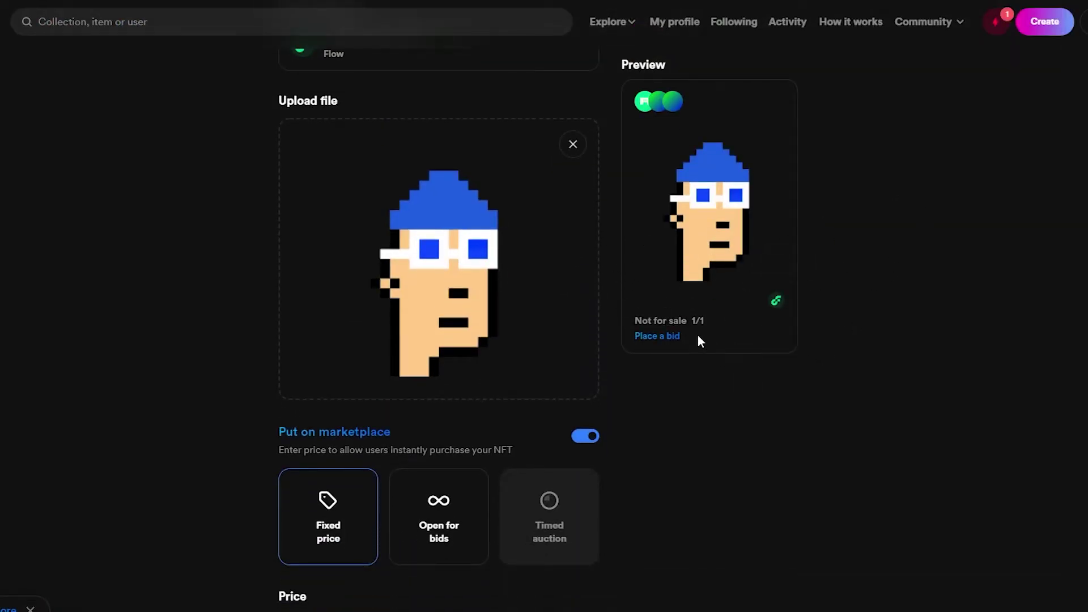
pyautogui.scroll(-1, 793, 346)
pyautogui.scroll(-1, 458, 448)
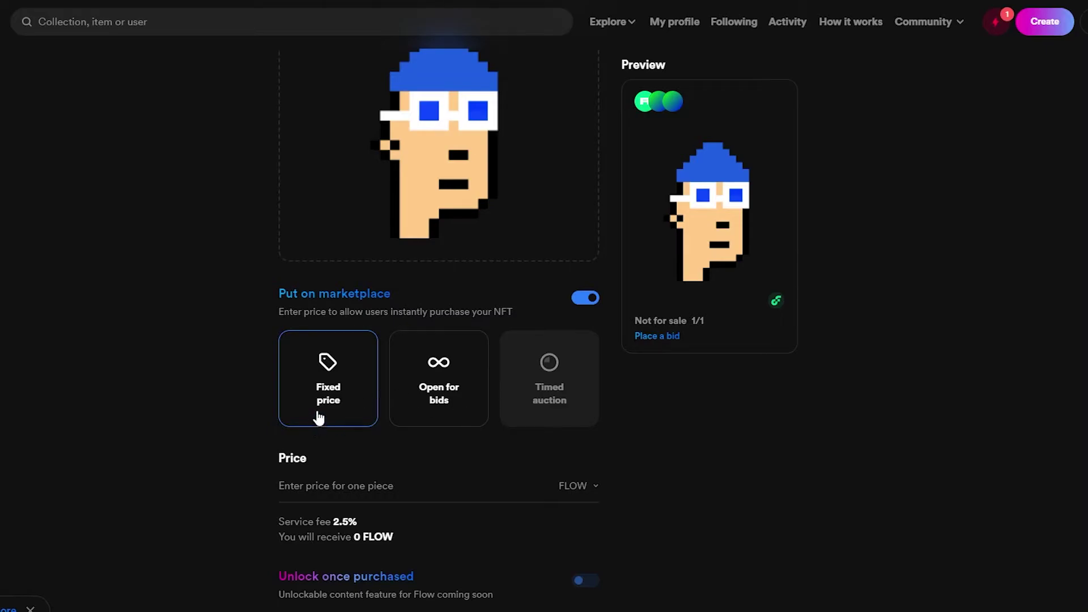
# - Enter 2 FLOW as the item's fixed sale price
pyautogui.scroll(-1, 317, 420)
pyautogui.click(321, 429)
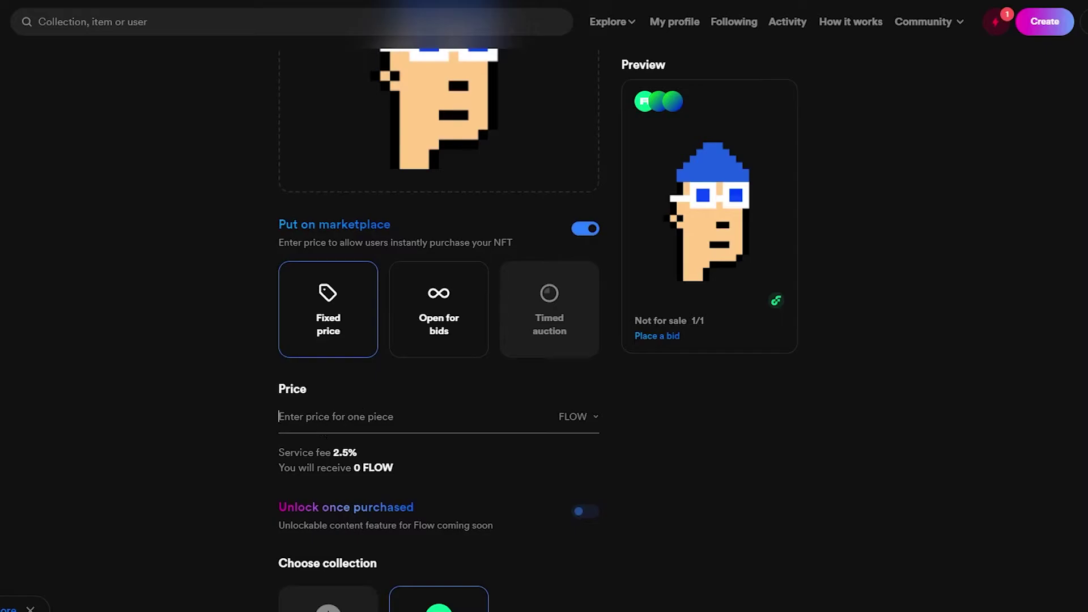
pyautogui.write('1')
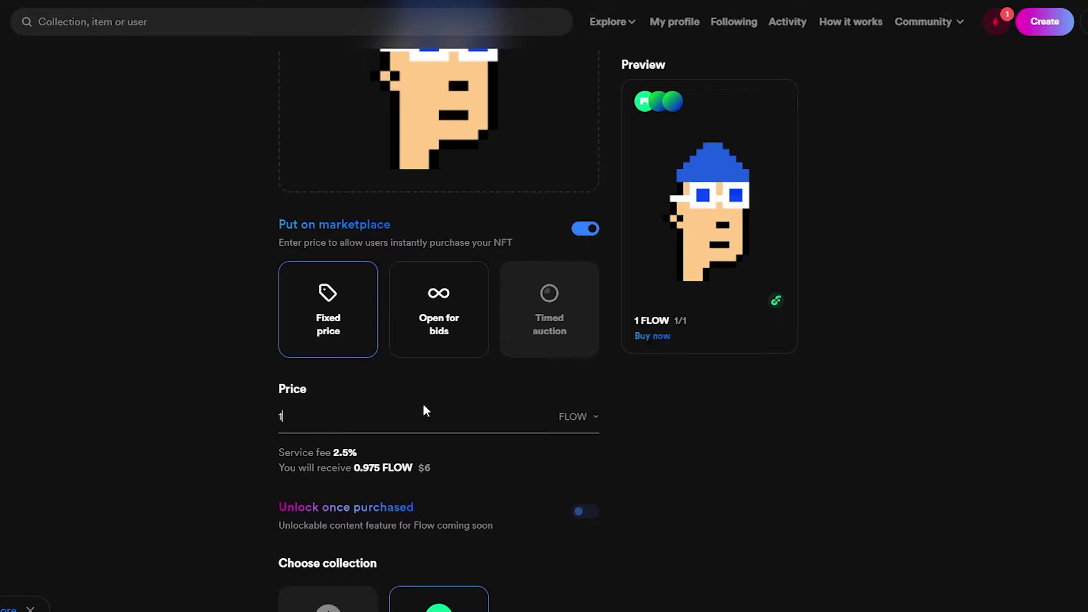
pyautogui.write('2')
pyautogui.press('BackSpace')
pyautogui.press('BackSpace')
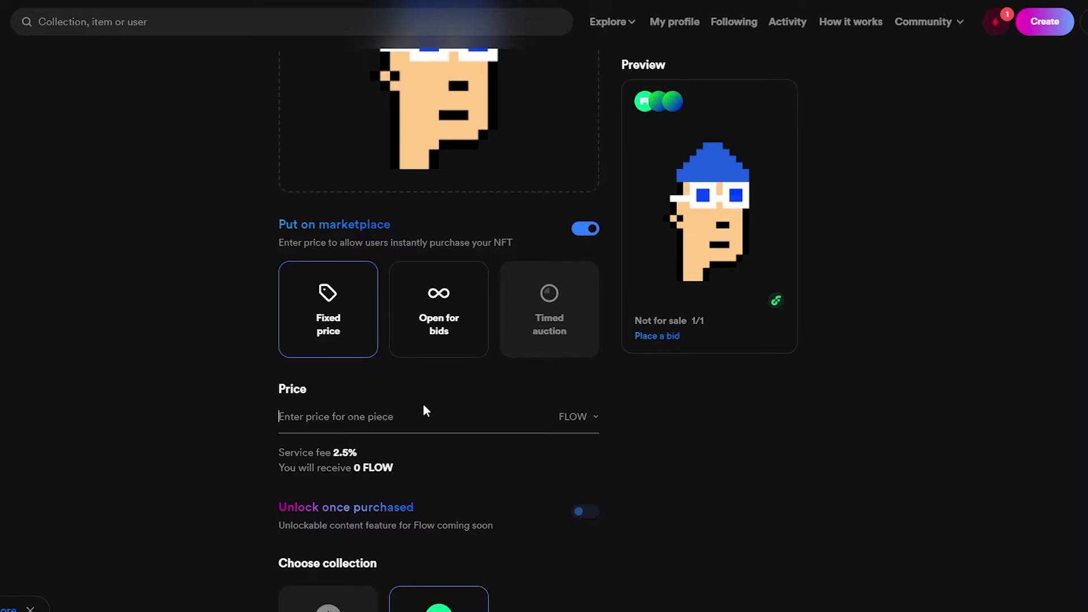
pyautogui.write('1')
pyautogui.press('BackSpace')
pyautogui.write('5')
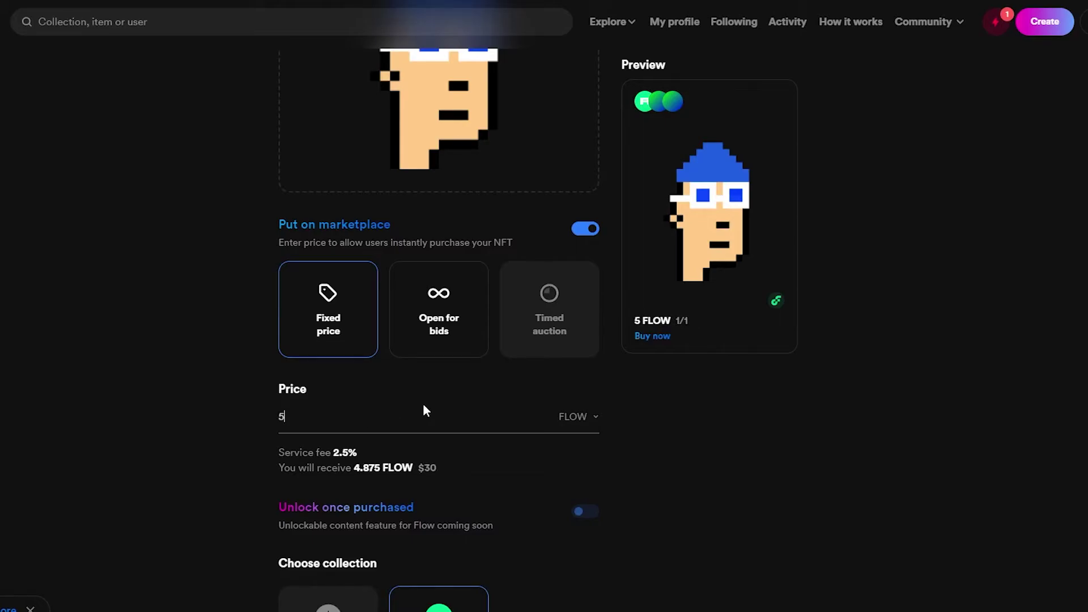
pyautogui.press('BackSpace')
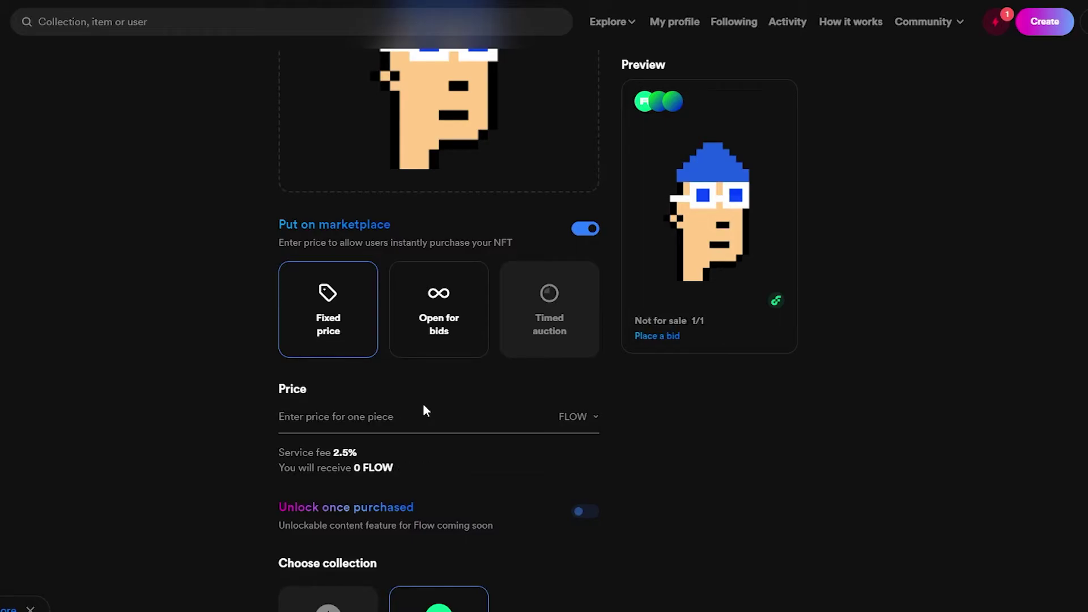
pyautogui.write('1')
pyautogui.press('BackSpace')
pyautogui.write('2')
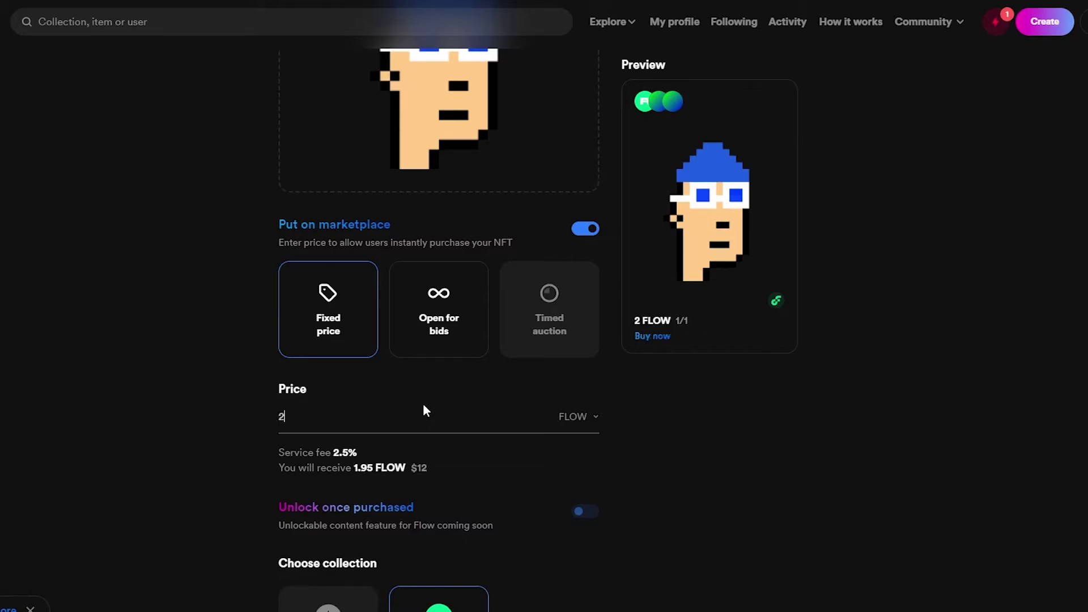
# - Highlight the 2.5% service fee and the 1.95 FLOW amount the seller receives
pyautogui.scroll(-1, 242, 398)
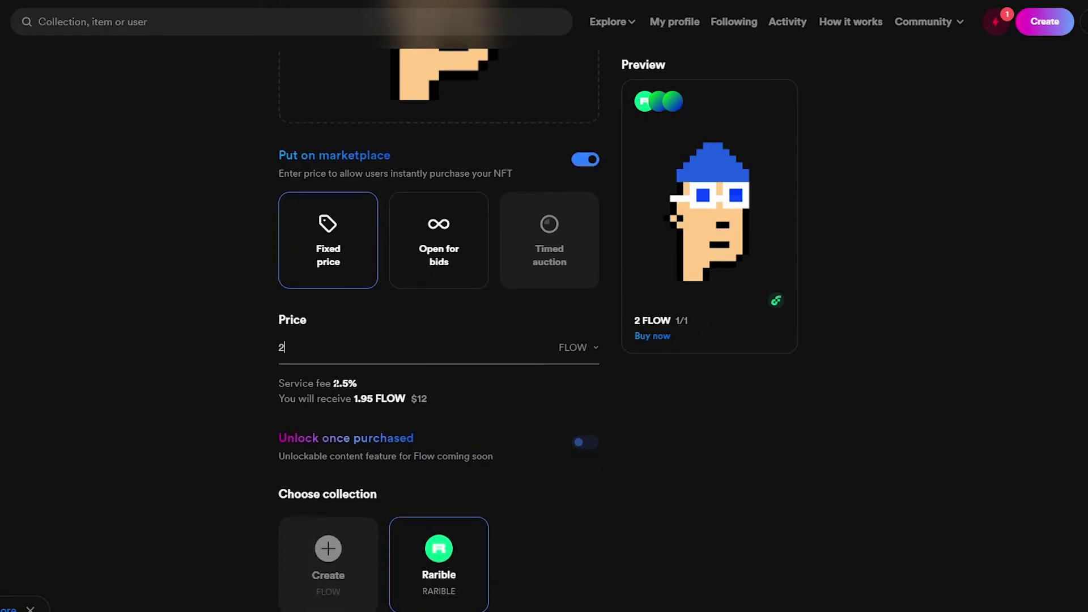
pyautogui.doubleClick(344, 384)
pyautogui.moveTo(354, 399)
pyautogui.mouseDown()
pyautogui.moveTo(380, 398)
pyautogui.moveTo(343, 384)
pyautogui.moveTo(357, 383)
pyautogui.mouseUp()
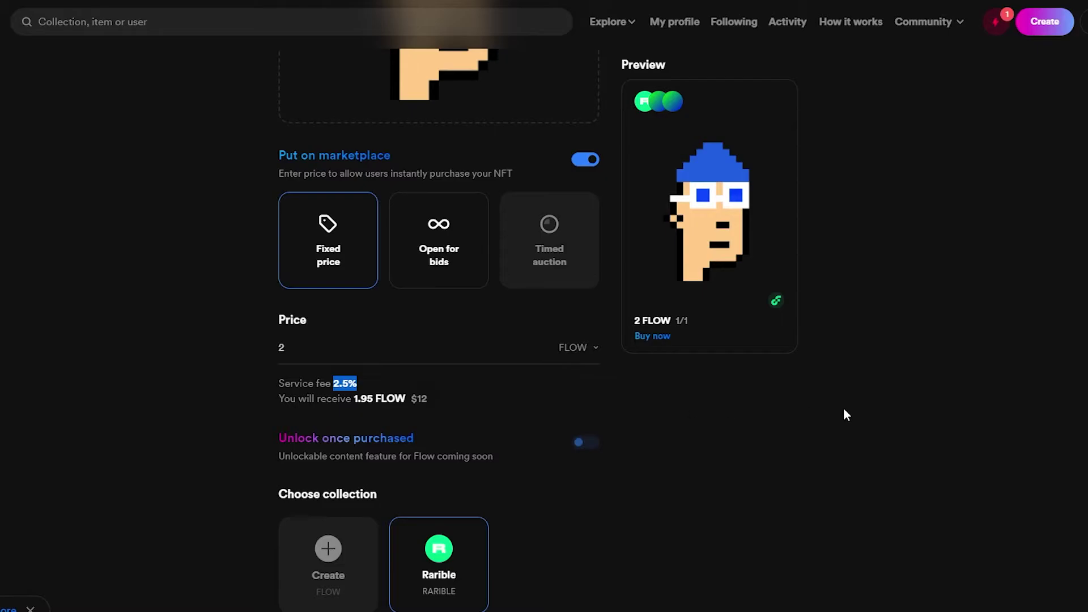
pyautogui.scroll(2, 991, 413)
pyautogui.scroll(-2, 979, 417)
pyautogui.scroll(1, 958, 419)
pyautogui.click(962, 426)
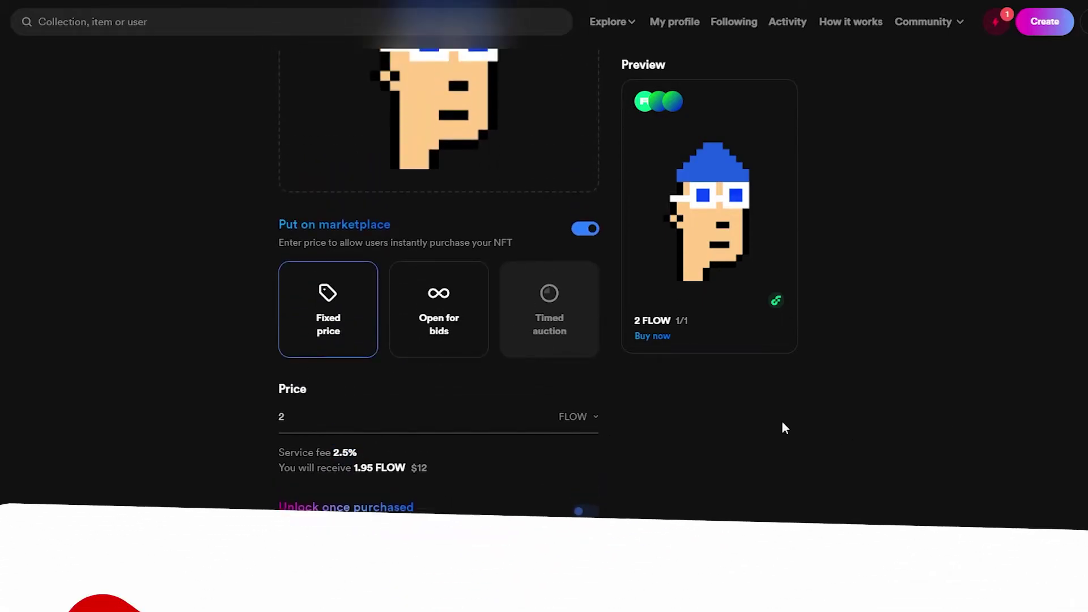
pyautogui.scroll(1, 731, 436)
pyautogui.scroll(3, 663, 450)
pyautogui.scroll(-4, 647, 453)
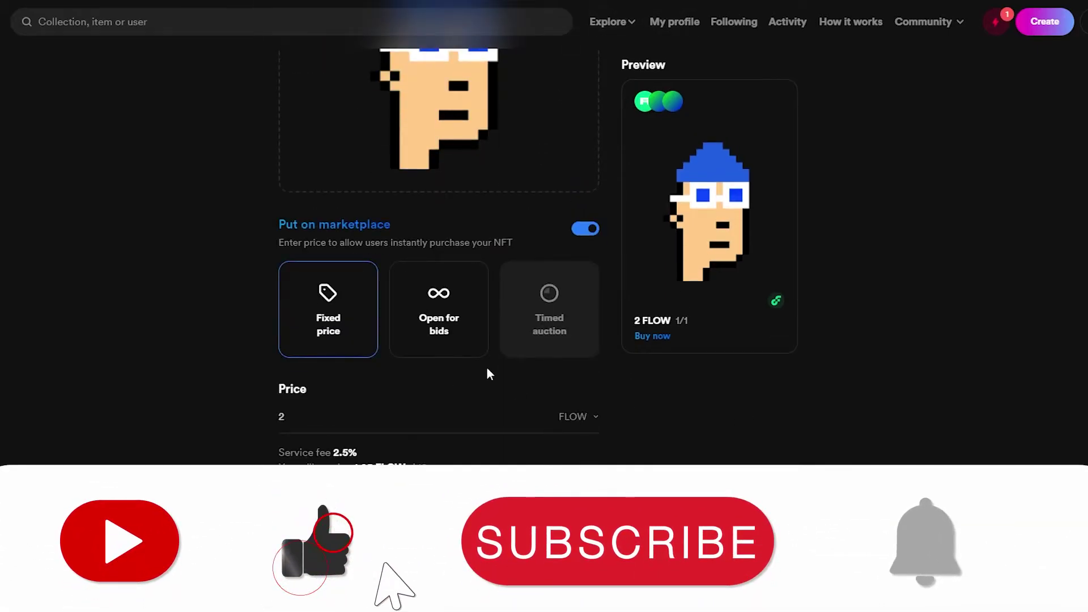
pyautogui.scroll(3, 657, 443)
pyautogui.scroll(2, 646, 445)
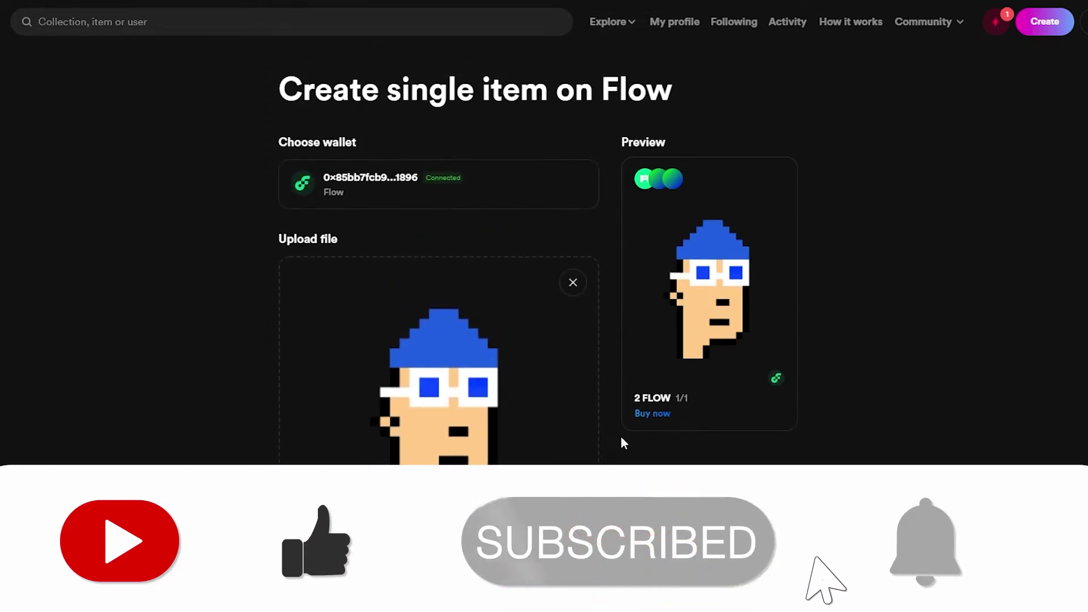
pyautogui.scroll(-12, 621, 444)
pyautogui.scroll(5, 623, 458)
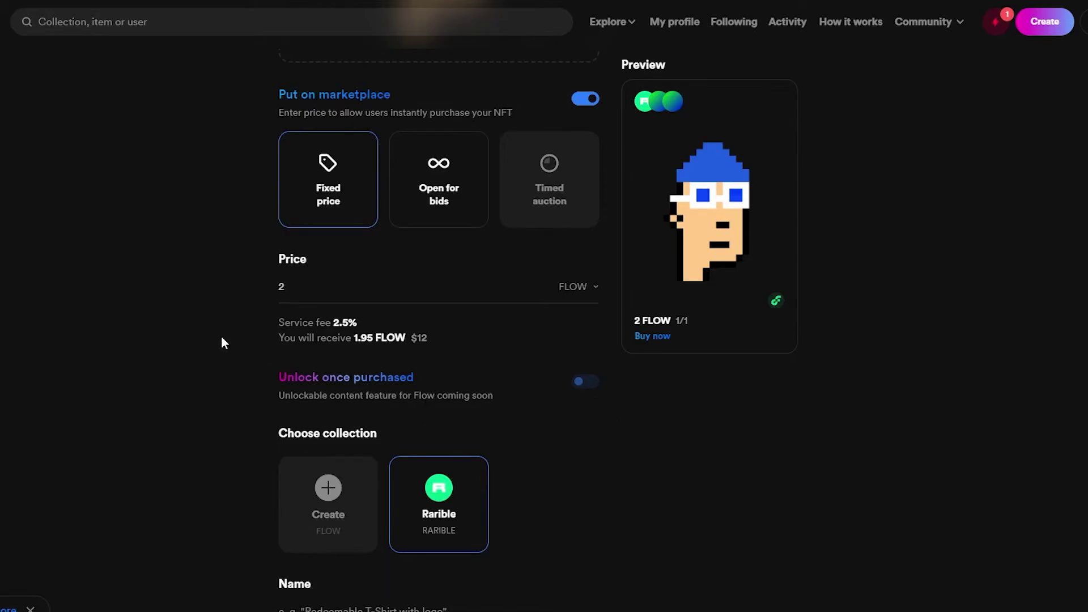
pyautogui.scroll(-3, 587, 362)
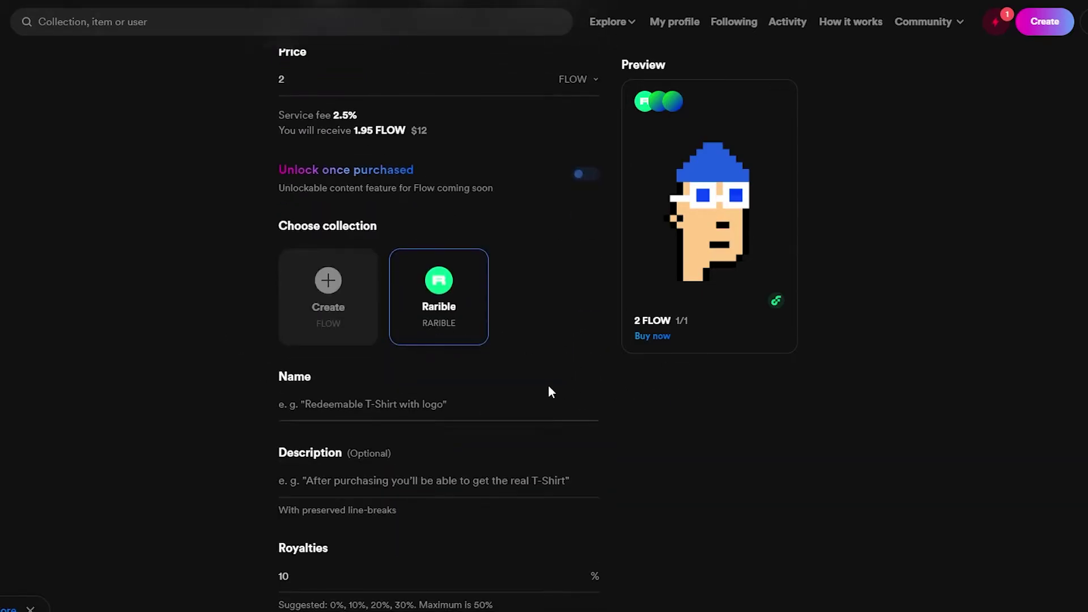
pyautogui.moveTo(331, 115); pyautogui.dragTo(357, 115)
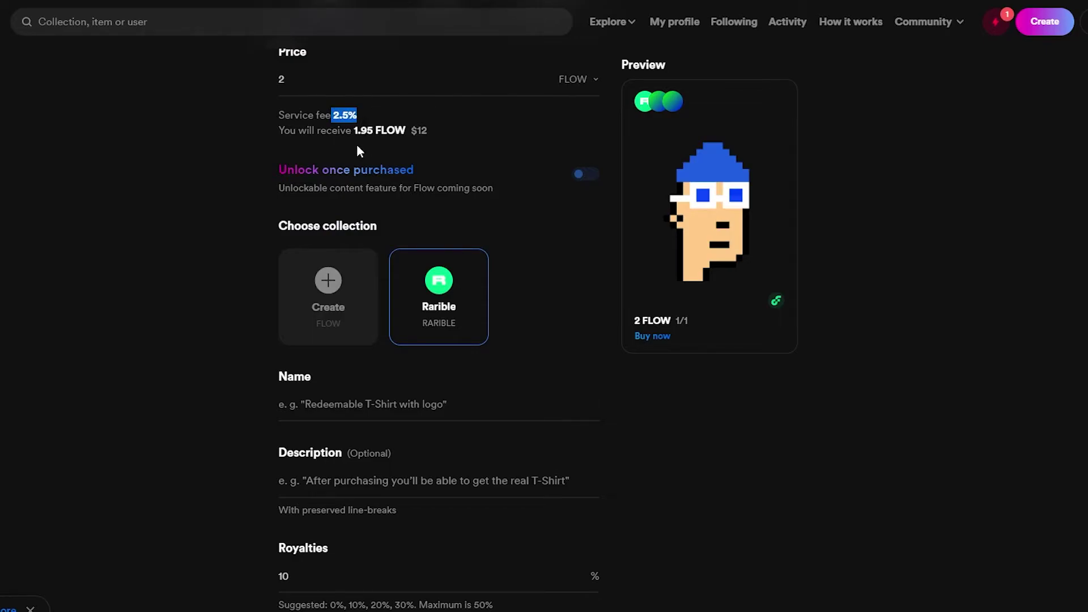
pyautogui.scroll(1, 358, 179)
pyautogui.moveTo(351, 199); pyautogui.dragTo(361, 199)
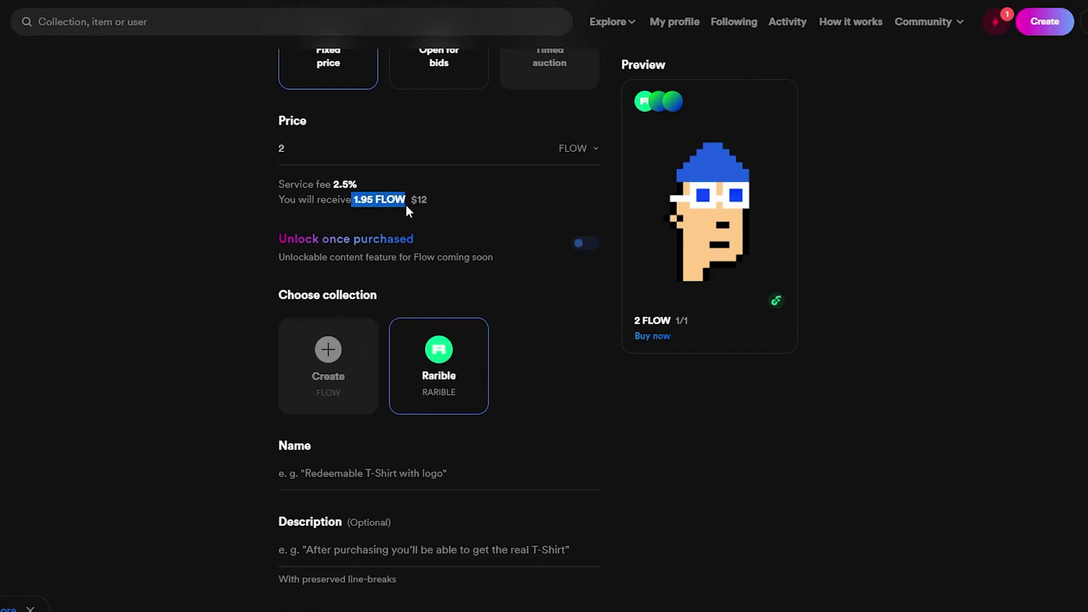
pyautogui.click(1013, 338)
pyautogui.moveTo(275, 294); pyautogui.dragTo(363, 307)
pyautogui.moveTo(266, 239); pyautogui.dragTo(426, 246)
pyautogui.click(577, 247)
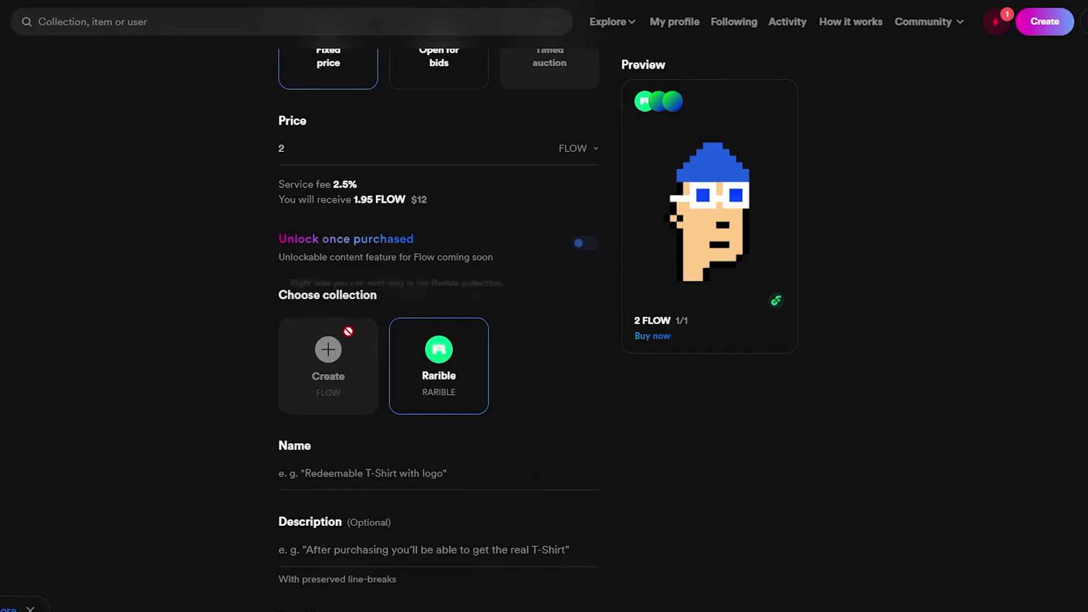
pyautogui.moveTo(273, 296); pyautogui.dragTo(355, 295)
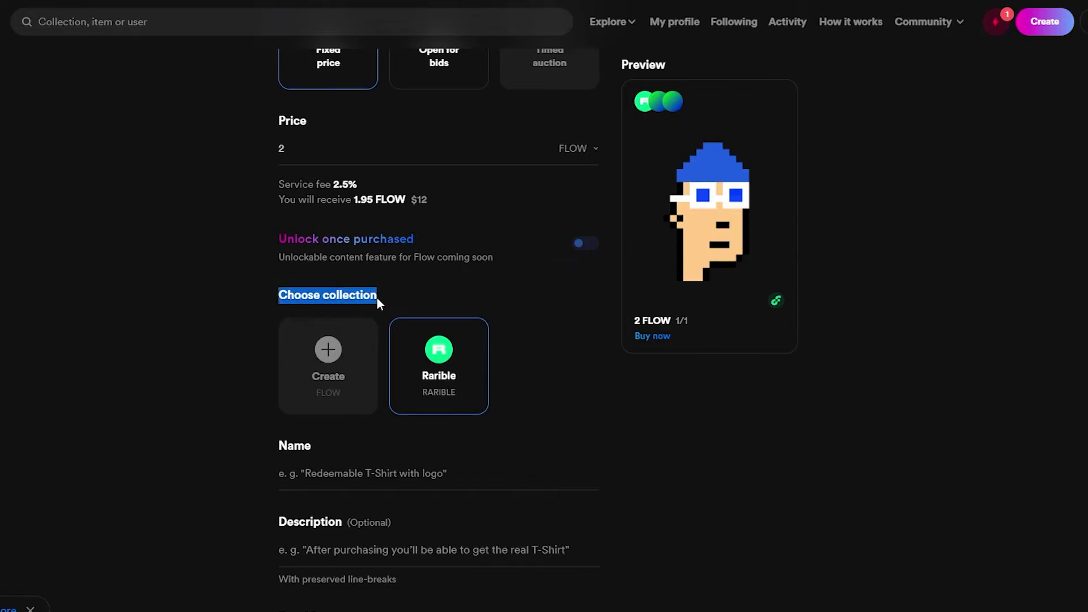
pyautogui.click(725, 455)
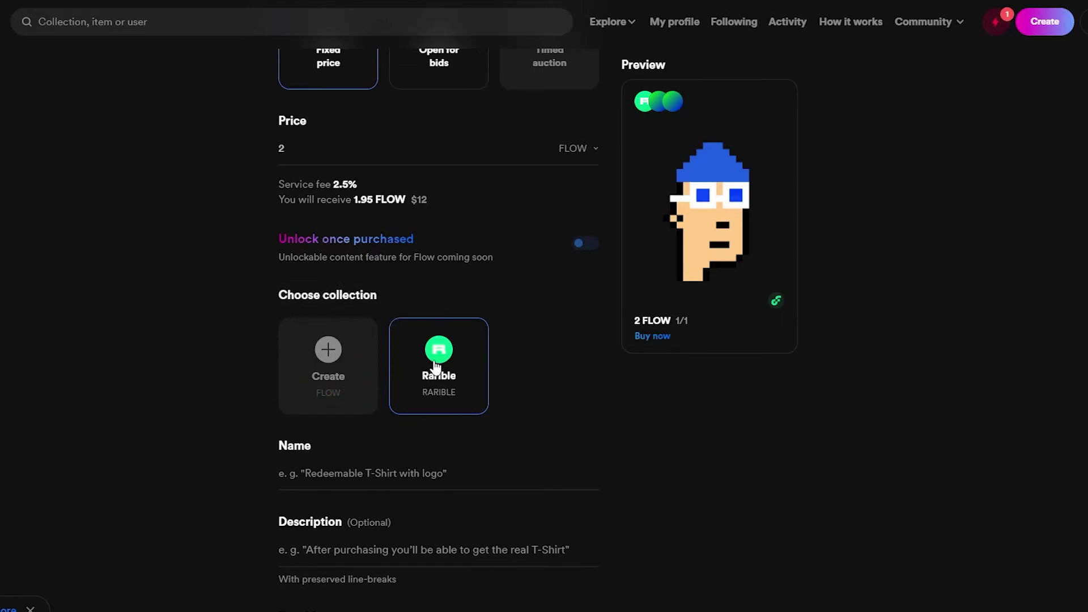
pyautogui.scroll(-1, 439, 365)
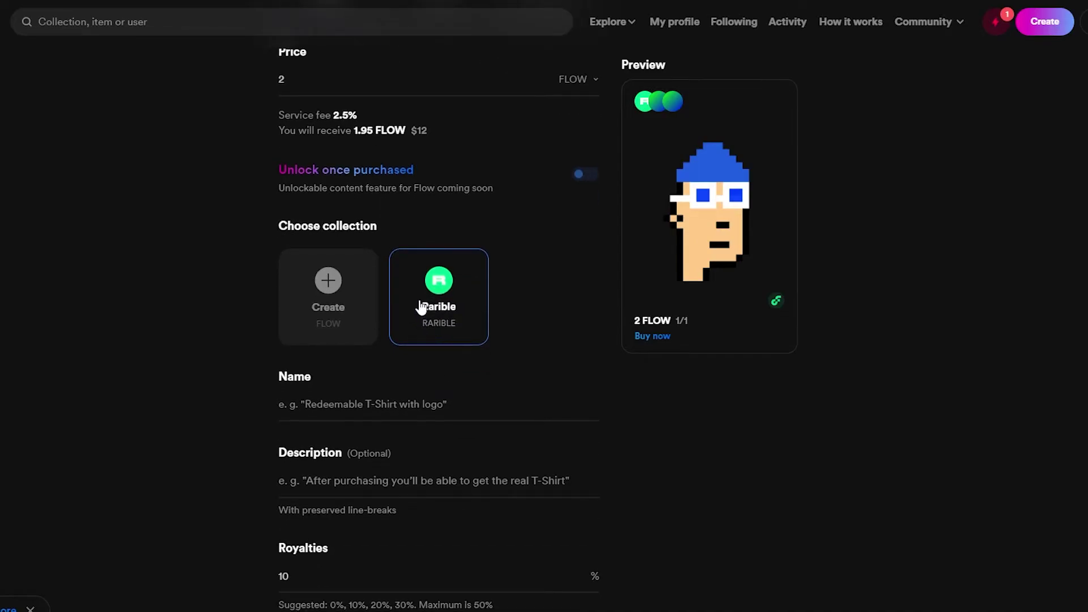
# - Name the Flow item 'Blue'
pyautogui.scroll(-1, 308, 383)
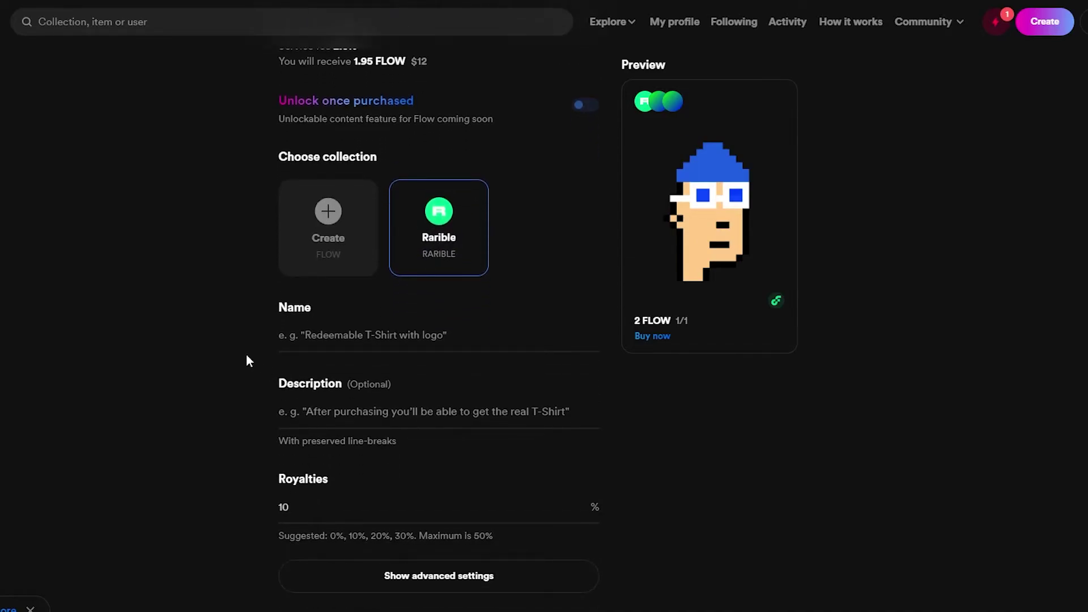
pyautogui.click(332, 328)
pyautogui.click(321, 394)
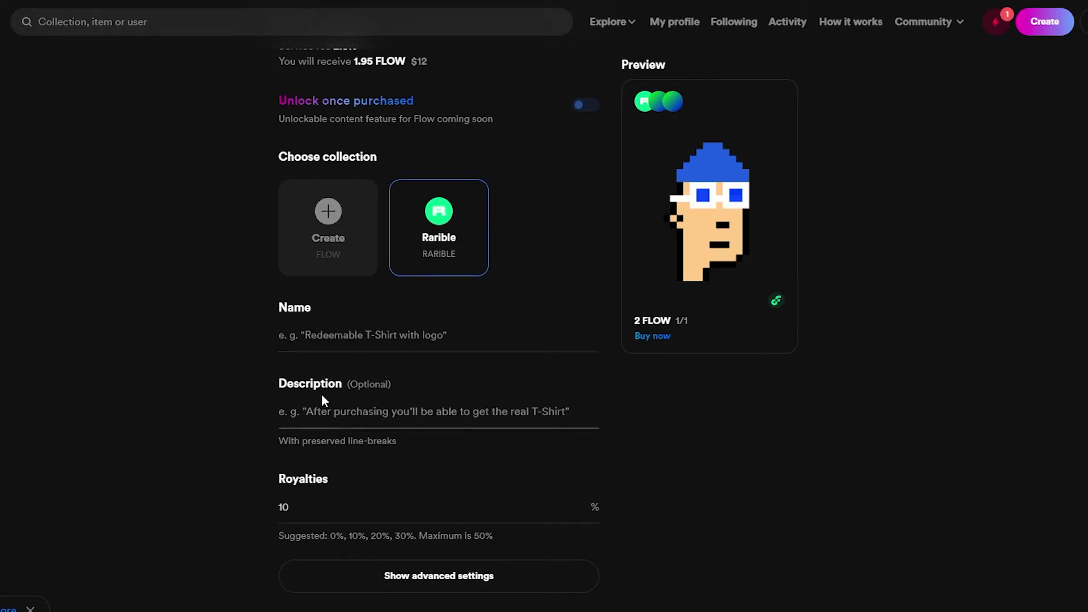
pyautogui.click(318, 524)
pyautogui.click(331, 326)
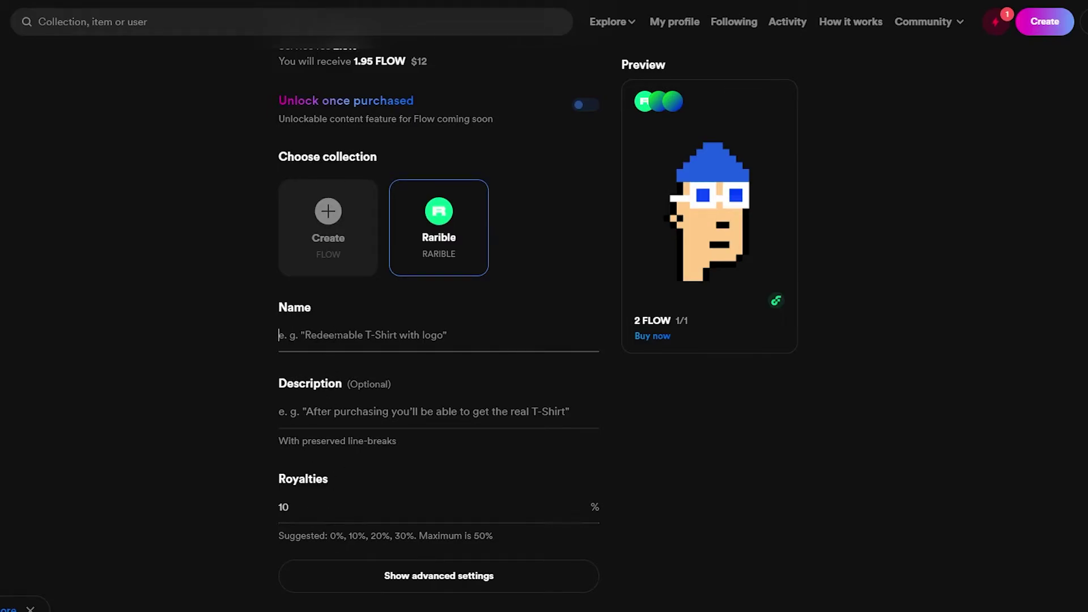
pyautogui.write('Blue')
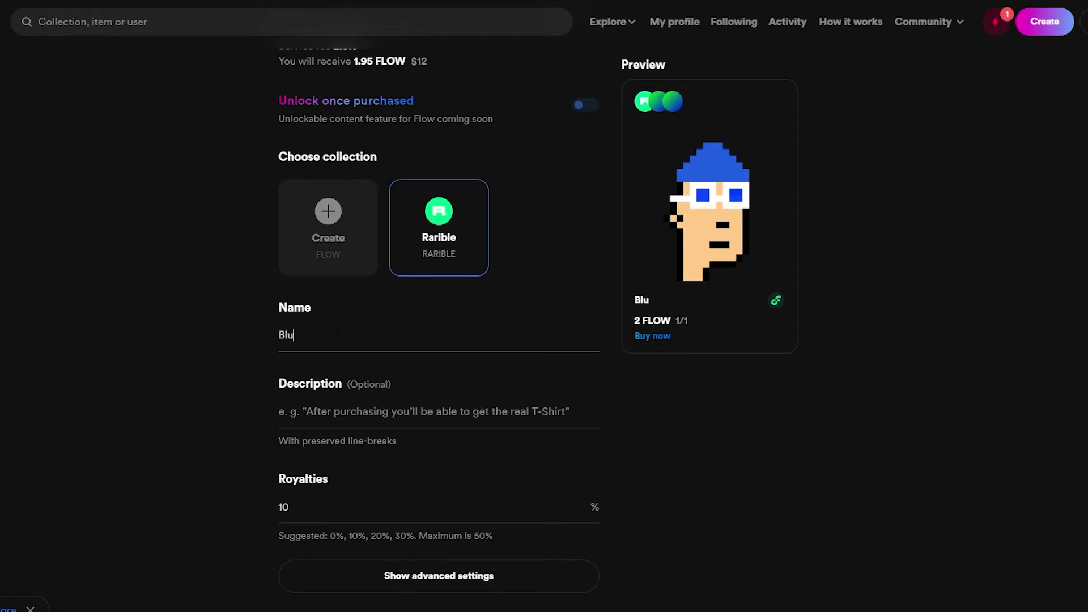
# - Add the description 'It's name blue nothing special about it' and clear the royalties field
pyautogui.click(354, 409)
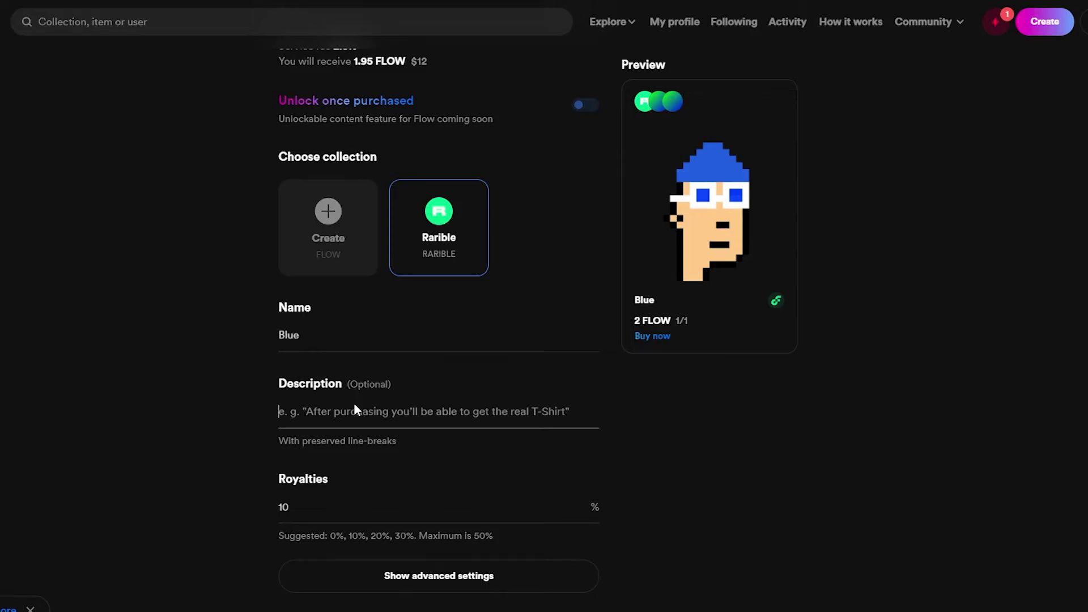
pyautogui.write('It')
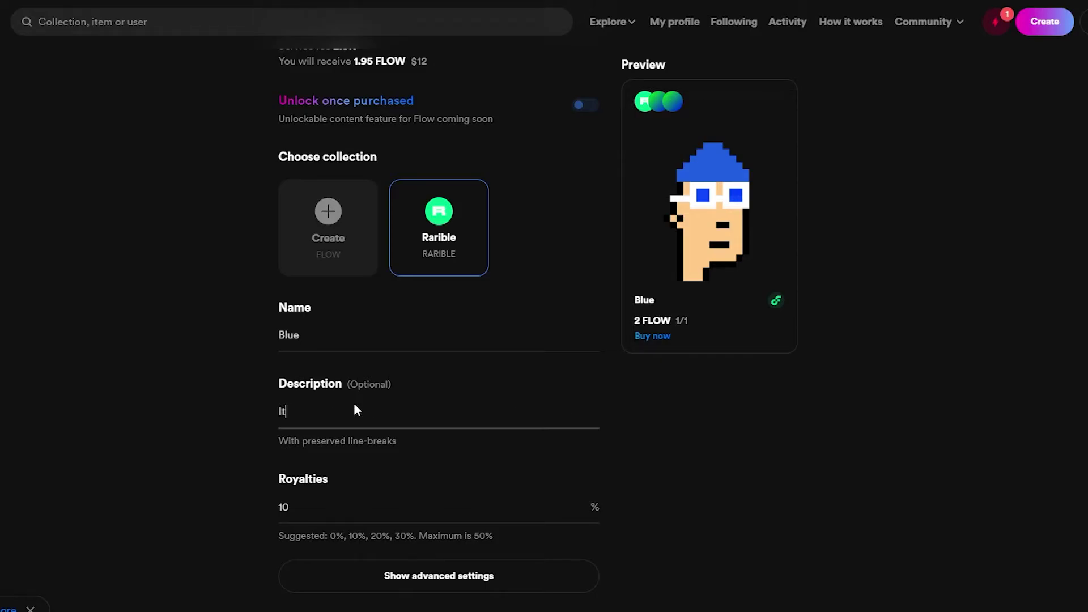
pyautogui.write("'s name blue nothing special about it")
pyautogui.click(654, 450)
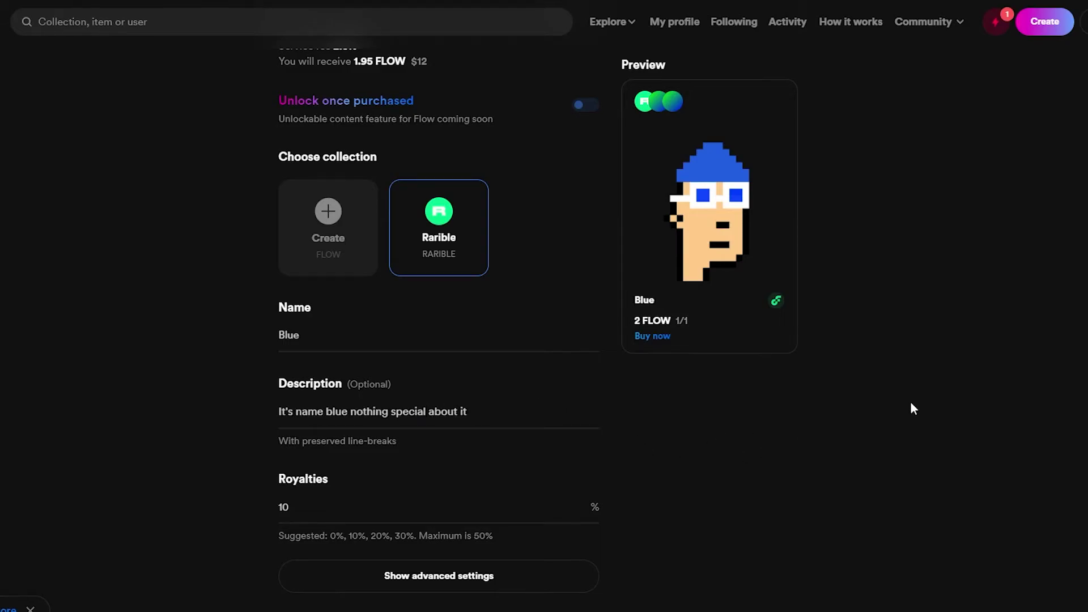
pyautogui.click(318, 507)
# - Change the royalties from 10% to 20% and reveal the advanced settings
pyautogui.click(326, 491)
pyautogui.press('BackSpace')
pyautogui.press('BackSpace')
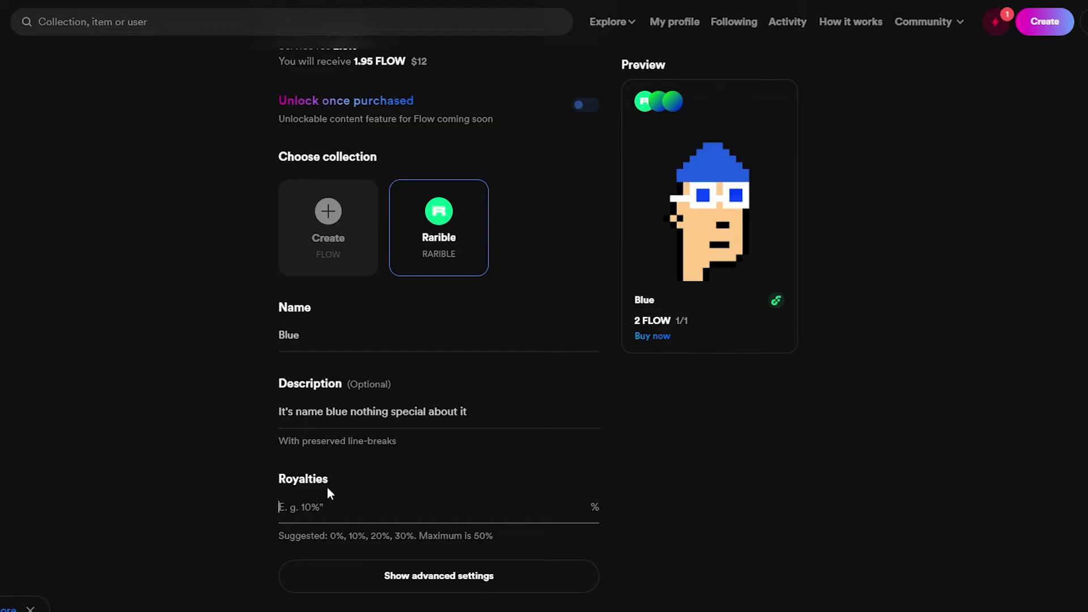
pyautogui.write('20')
pyautogui.scroll(-2, 329, 488)
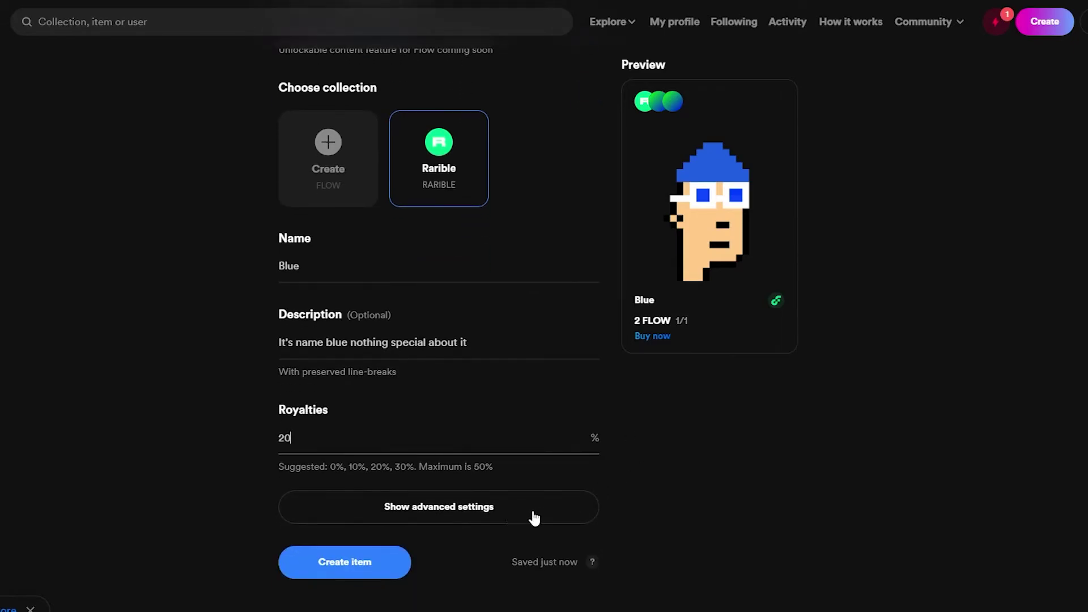
pyautogui.click(444, 509)
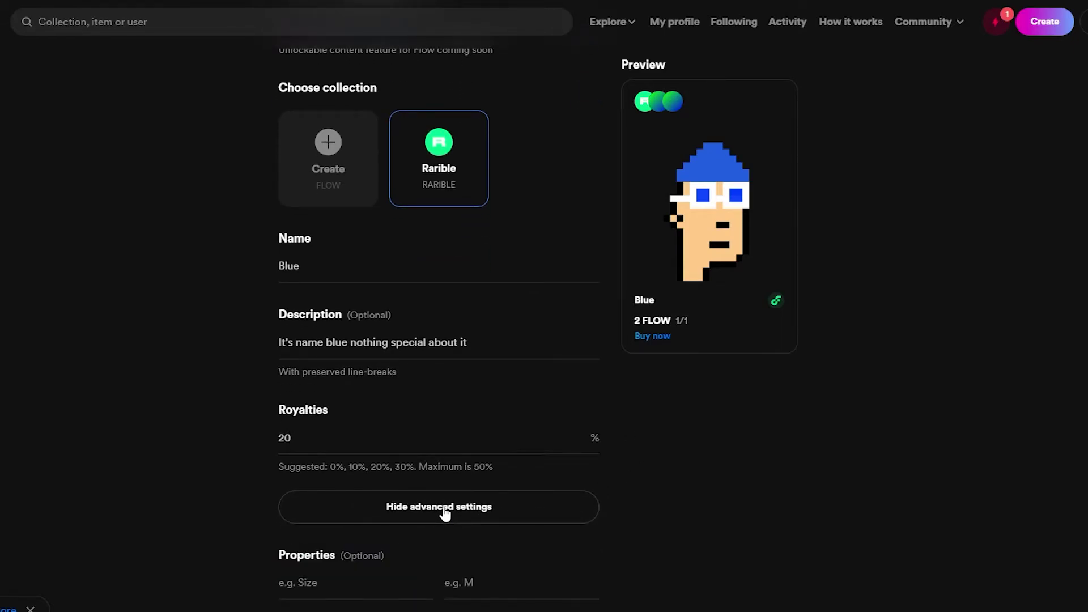
pyautogui.scroll(-4, 410, 505)
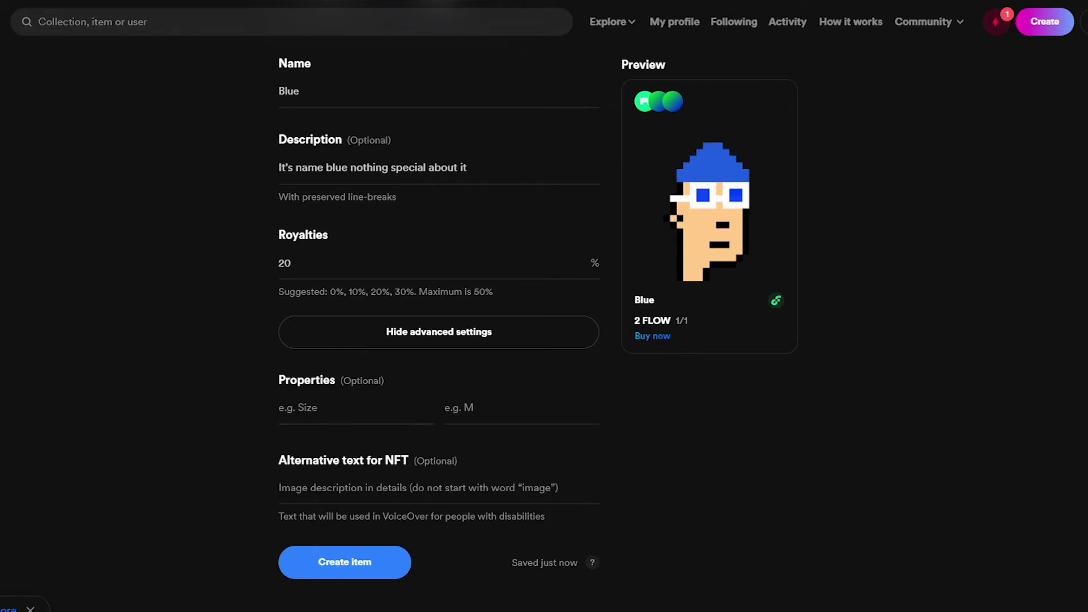
# - Collapse the advanced settings, create the Blue item on Flow, and approve the first Blocto signature
pyautogui.click(460, 341)
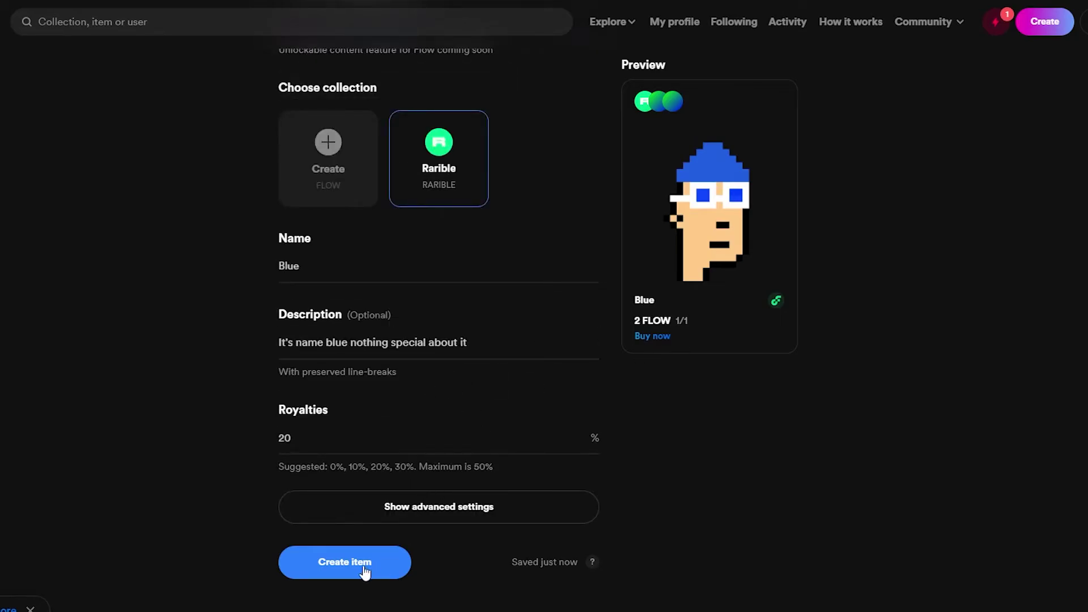
pyautogui.scroll(1, 447, 531)
pyautogui.scroll(-1, 396, 572)
pyautogui.click(364, 575)
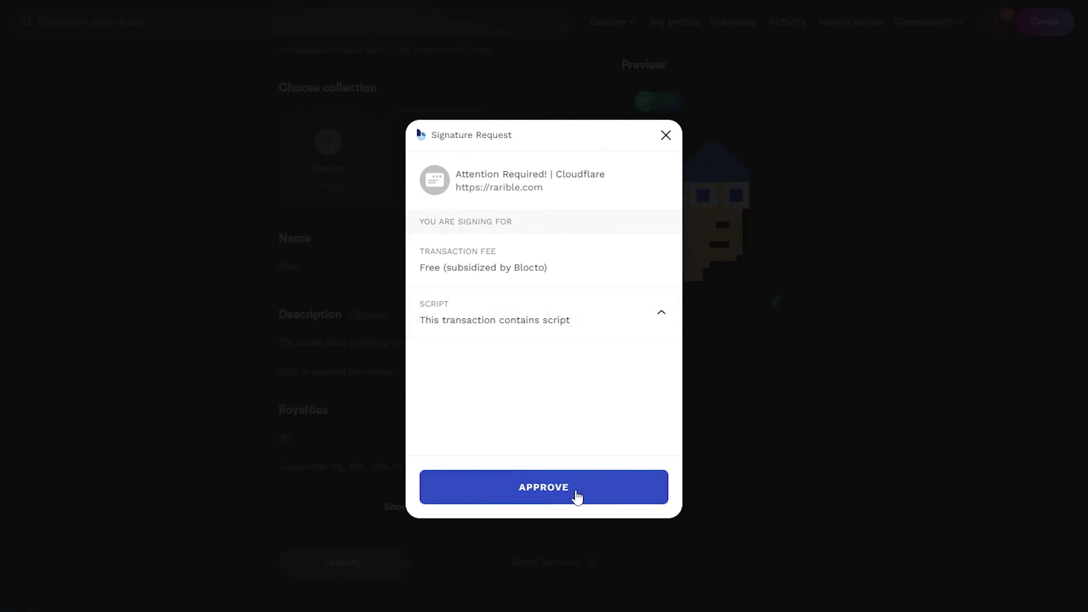
pyautogui.click(577, 496)
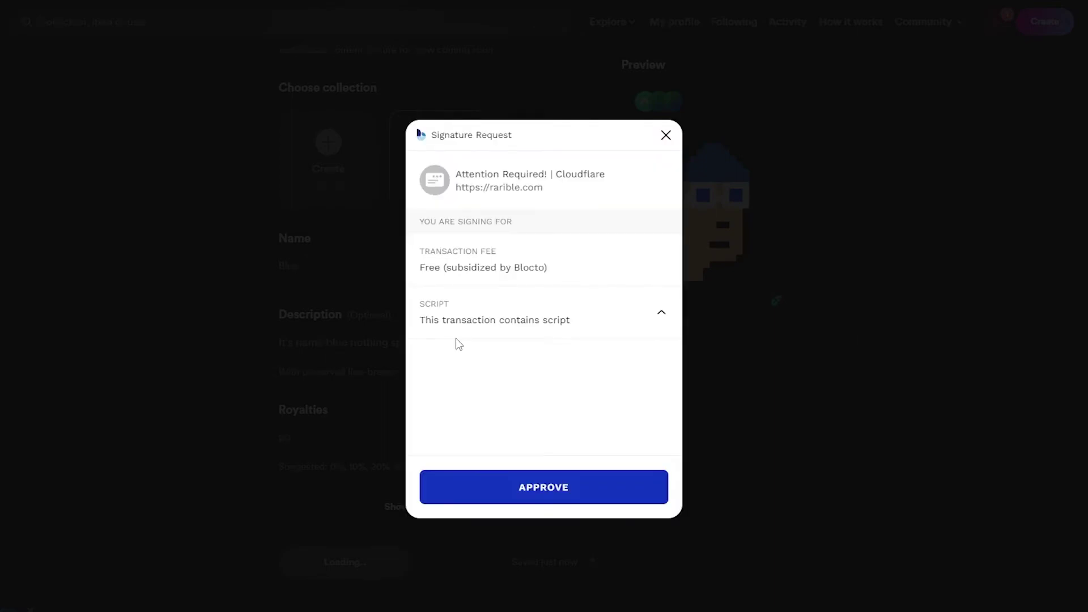
# - Approve the second Blocto signature request so the Blue NFT's transaction is confirmed
pyautogui.click(558, 487)
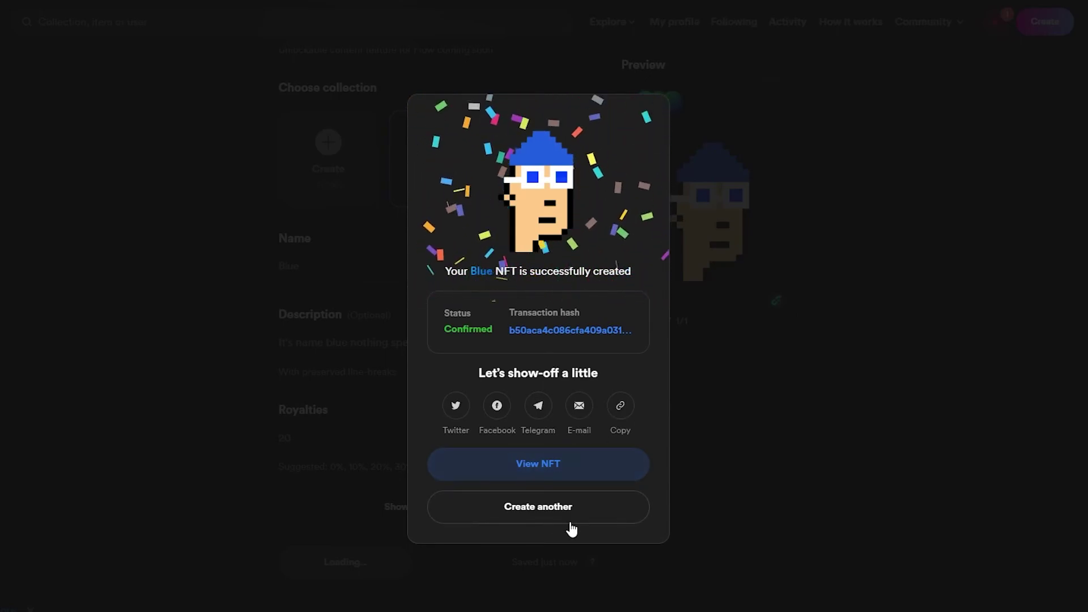
# - Open the Blue NFT page after confirming the wallet sign-in, and highlight its 2 FLOW price, availability and description
pyautogui.rightClick(551, 475)
pyautogui.click(573, 481)
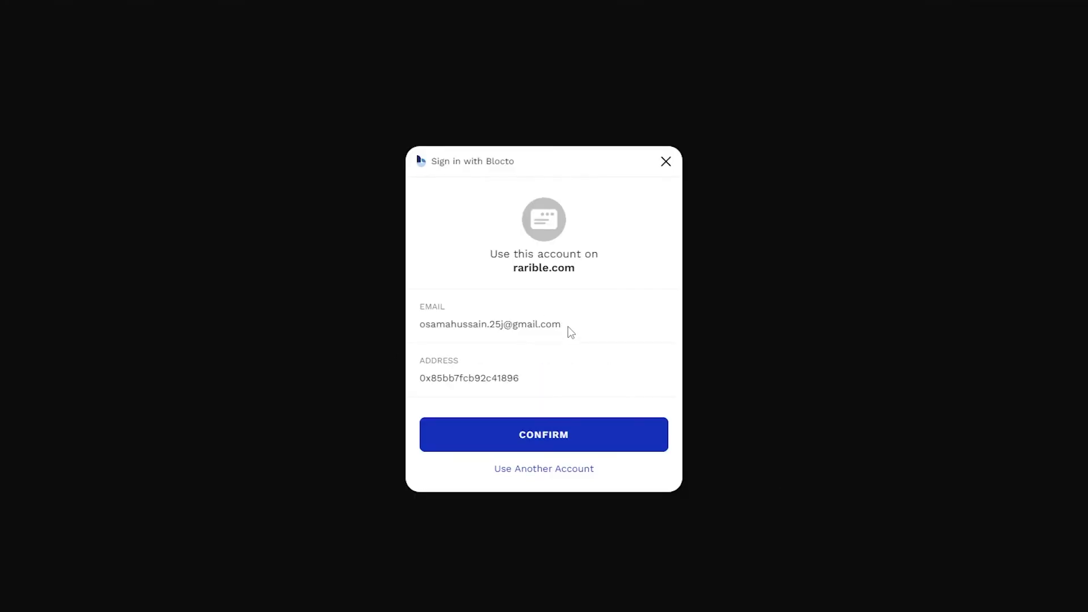
pyautogui.click(549, 447)
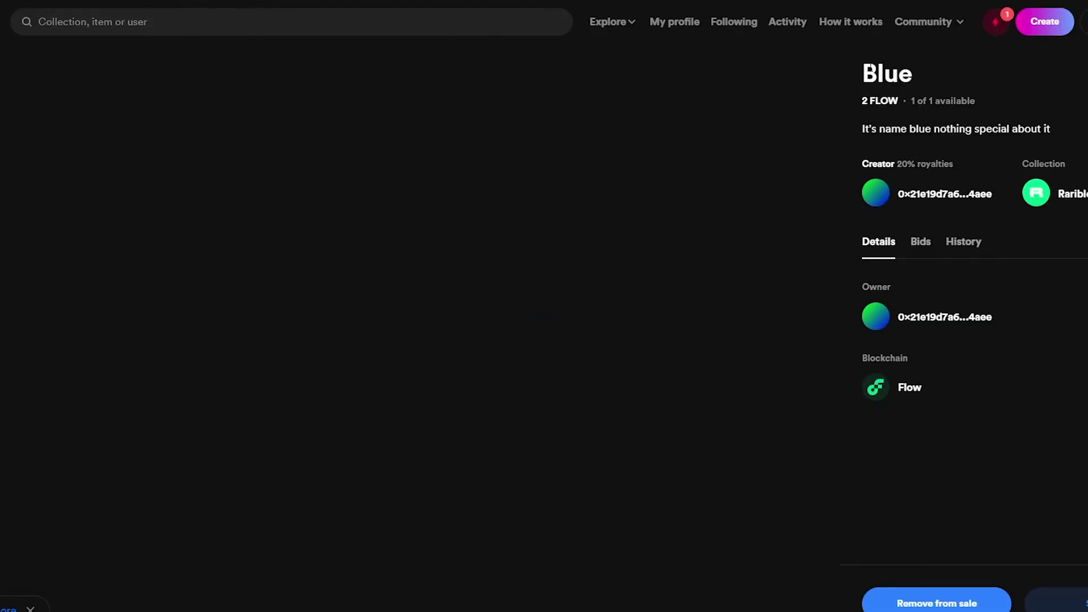
pyautogui.moveTo(861, 101); pyautogui.dragTo(944, 101)
pyautogui.moveTo(860, 129); pyautogui.dragTo(1071, 140)
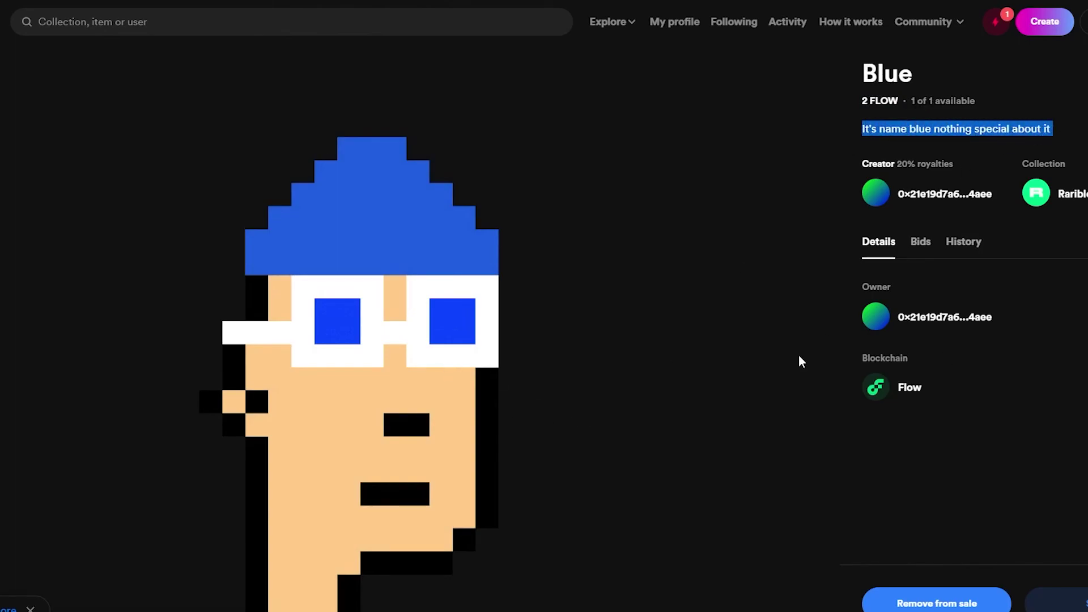